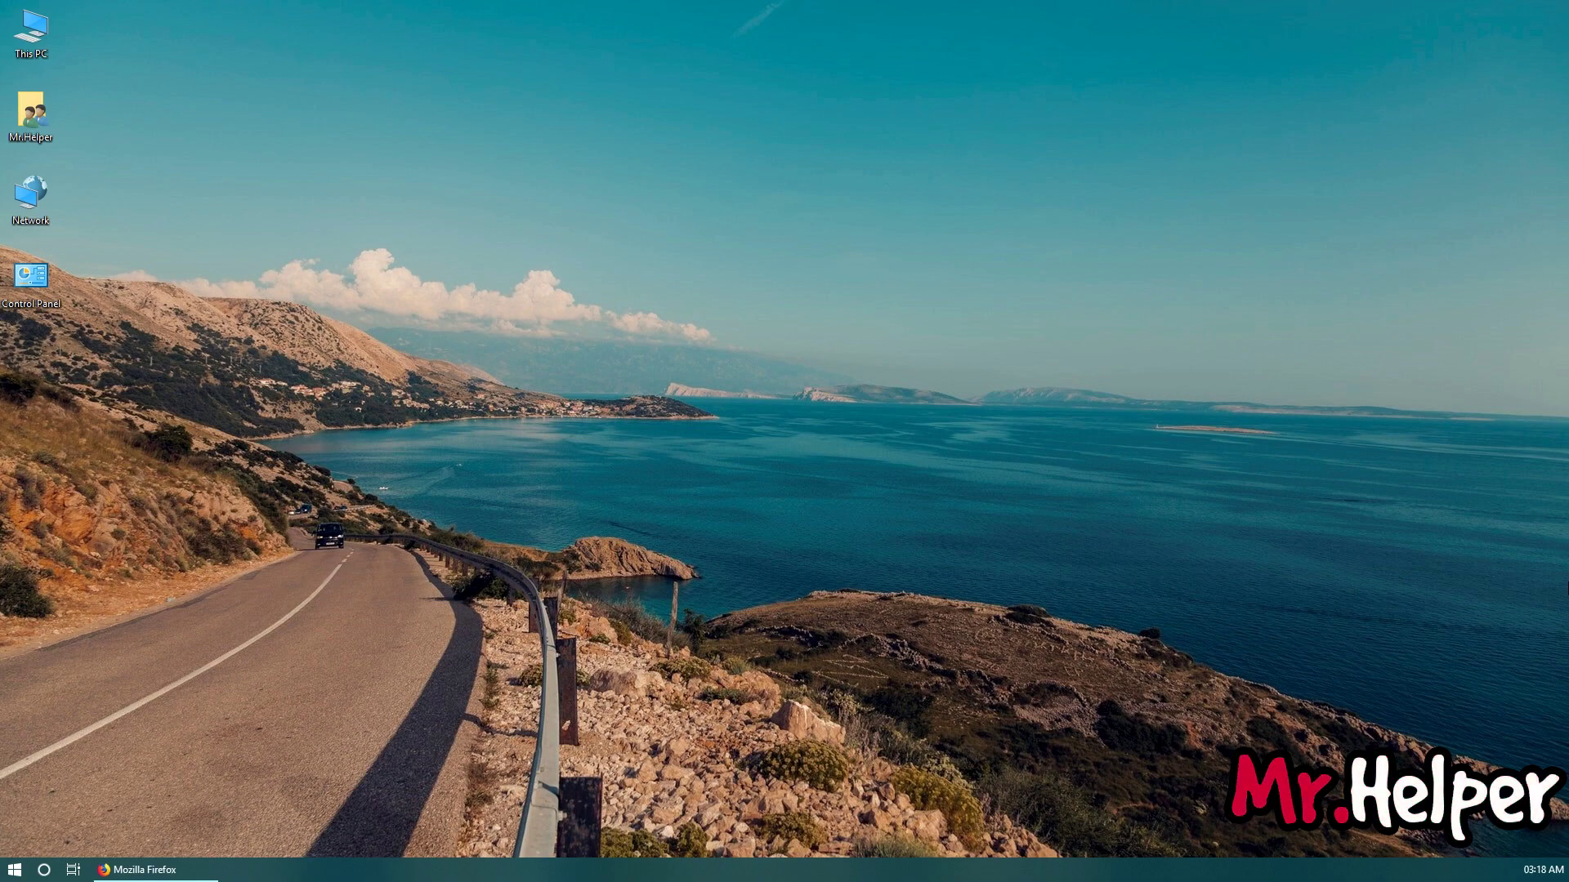
# Restore the How To Play PUBG on PC video page in Firefox and scroll back to the player
pyautogui.click(138, 870)
pyautogui.scroll(-4, 189, 530)
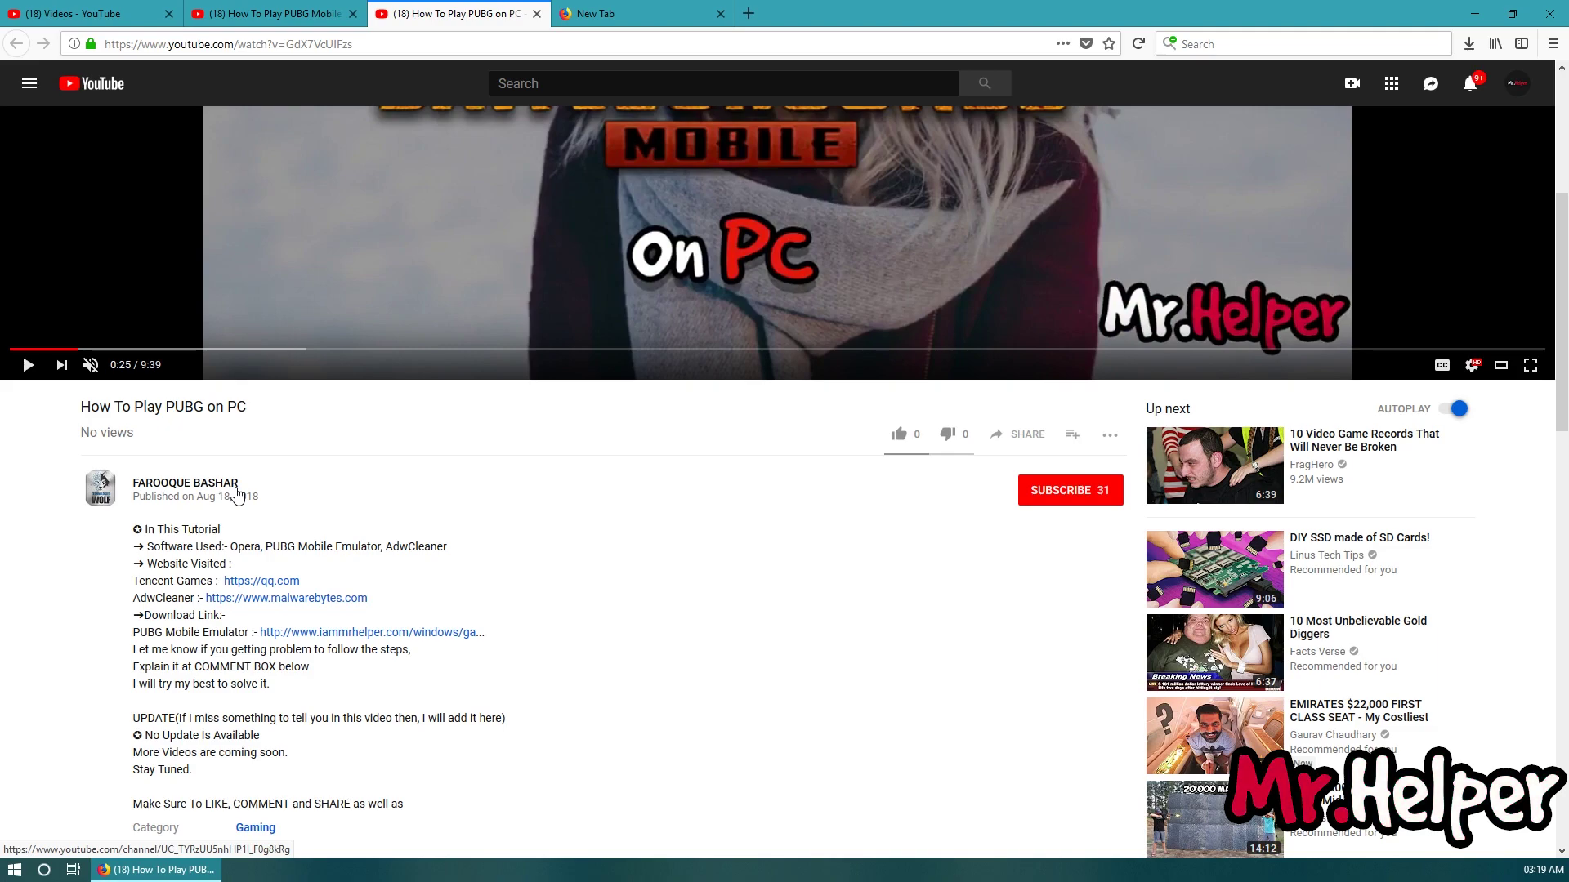
pyautogui.scroll(2, 237, 494)
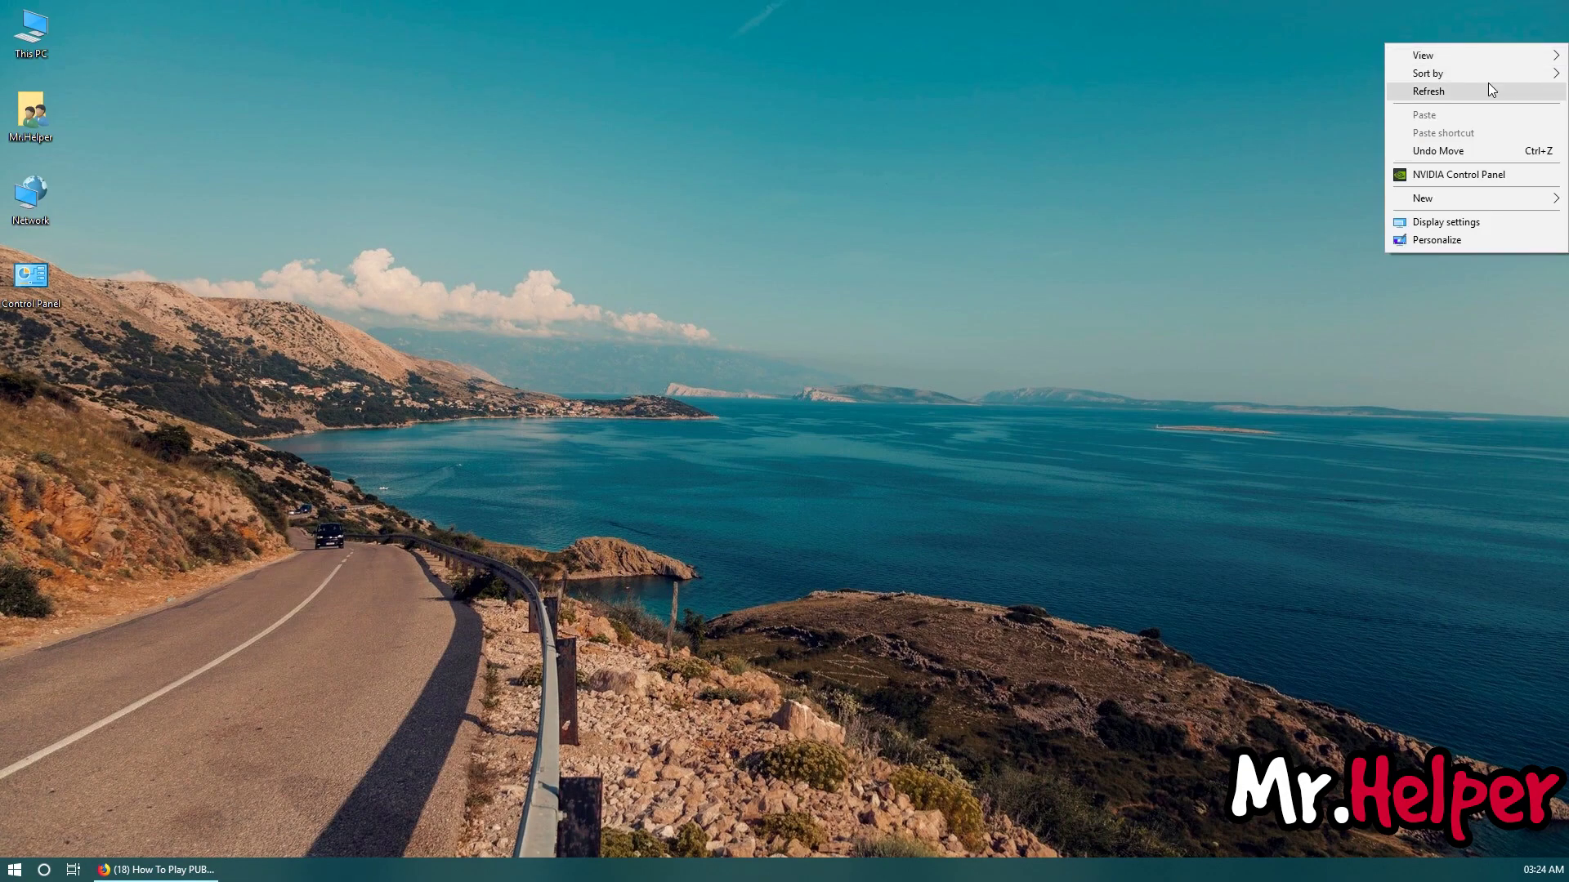
pyautogui.click(1488, 90)
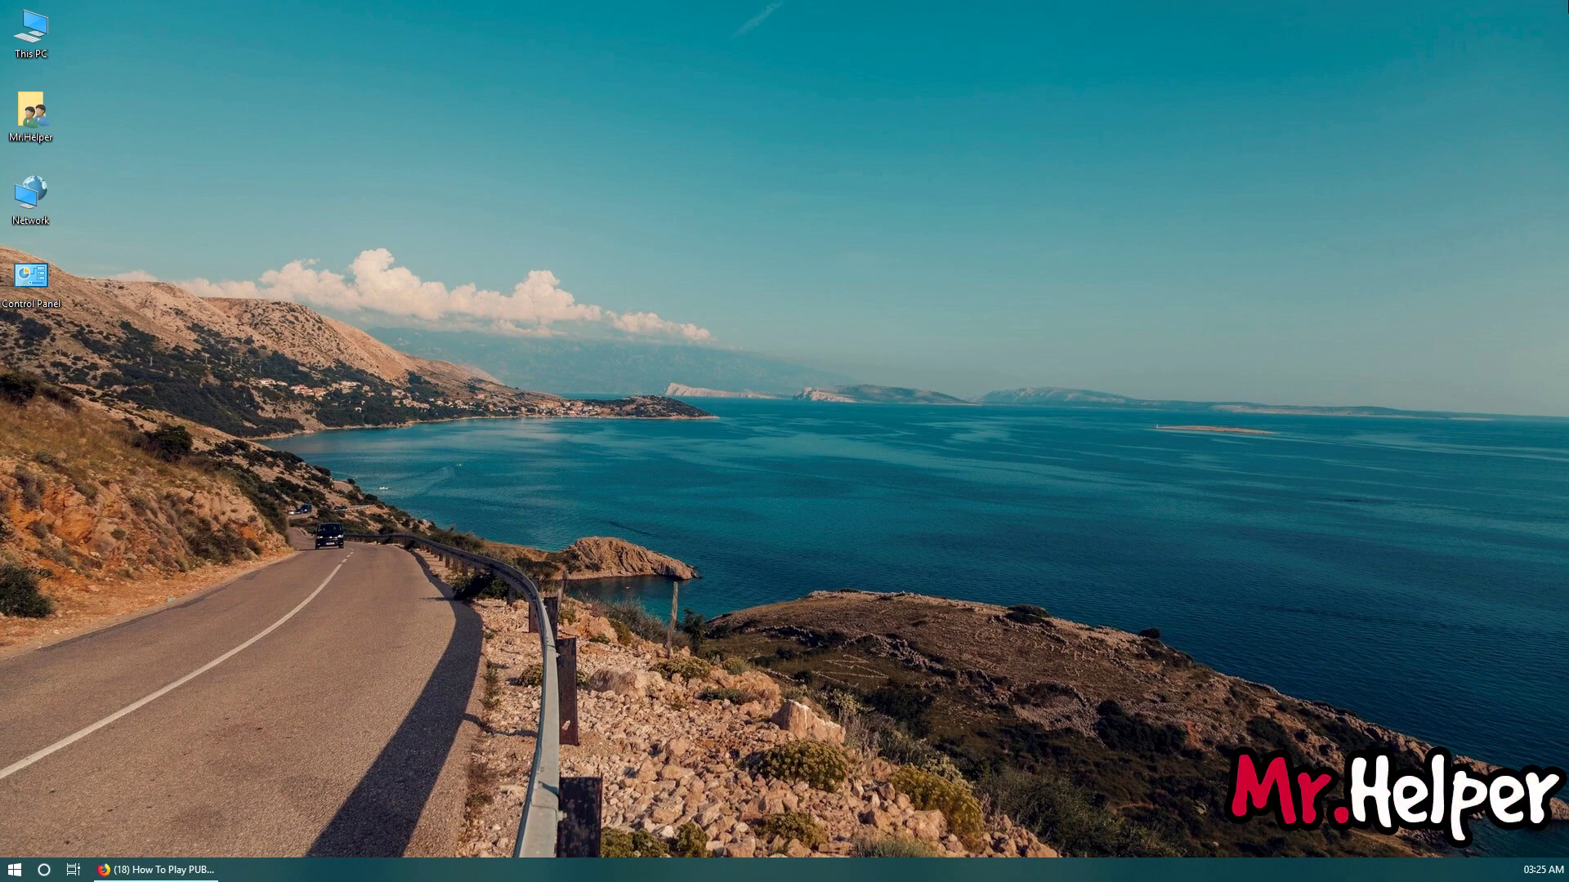
# Report the PUBG on PC video under Infringes my rights > Infringes my copyright and continue
pyautogui.click(155, 869)
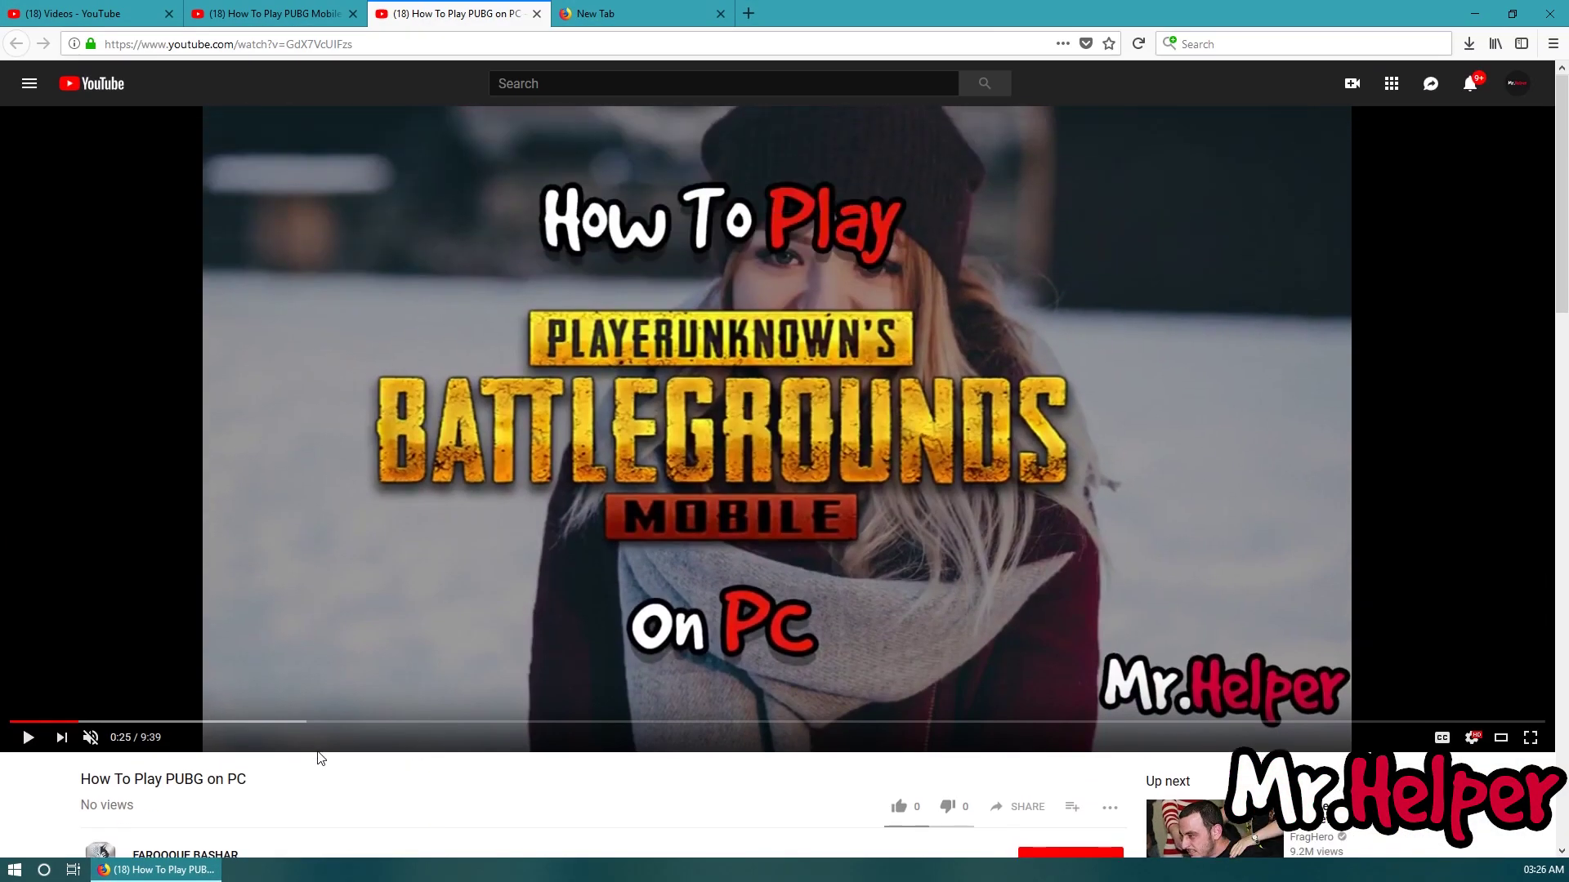
pyautogui.scroll(-3, 319, 756)
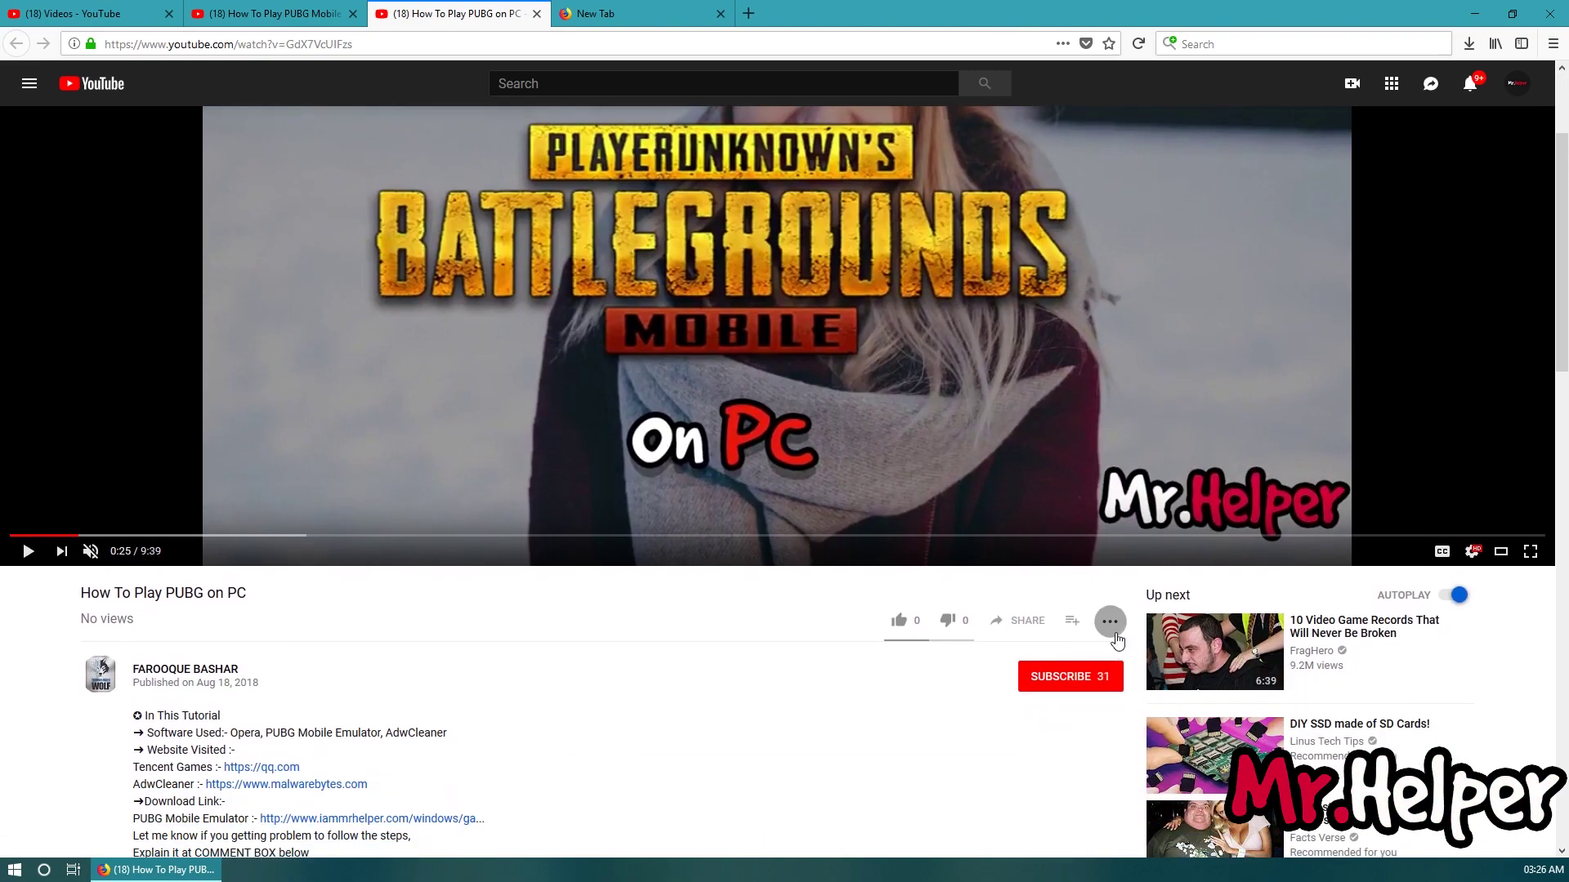
pyautogui.click(1114, 634)
pyautogui.click(1128, 666)
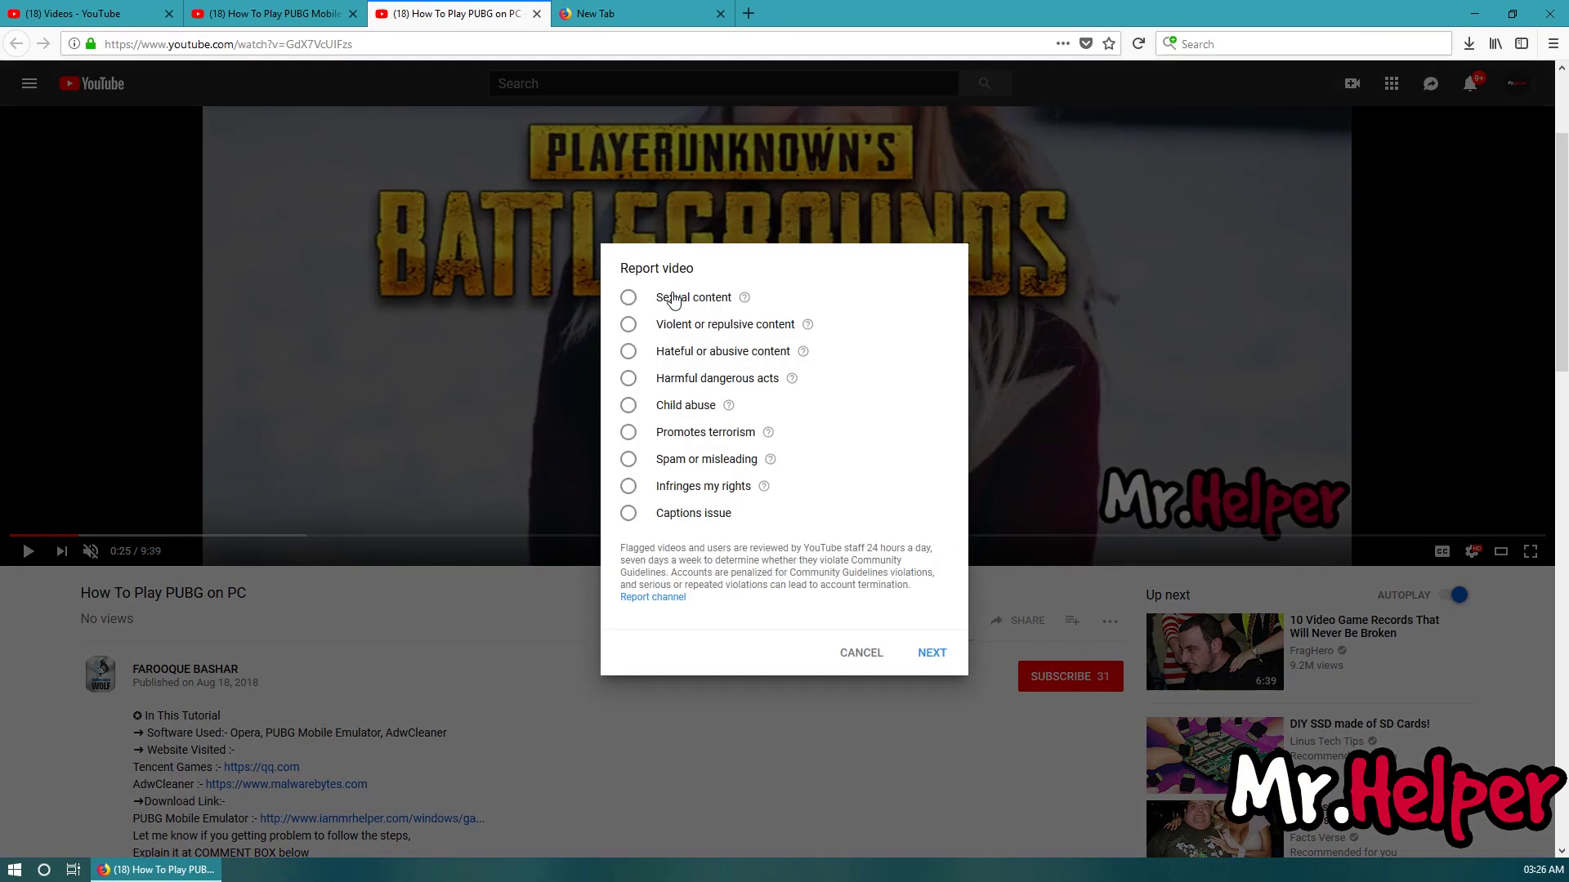
pyautogui.click(670, 488)
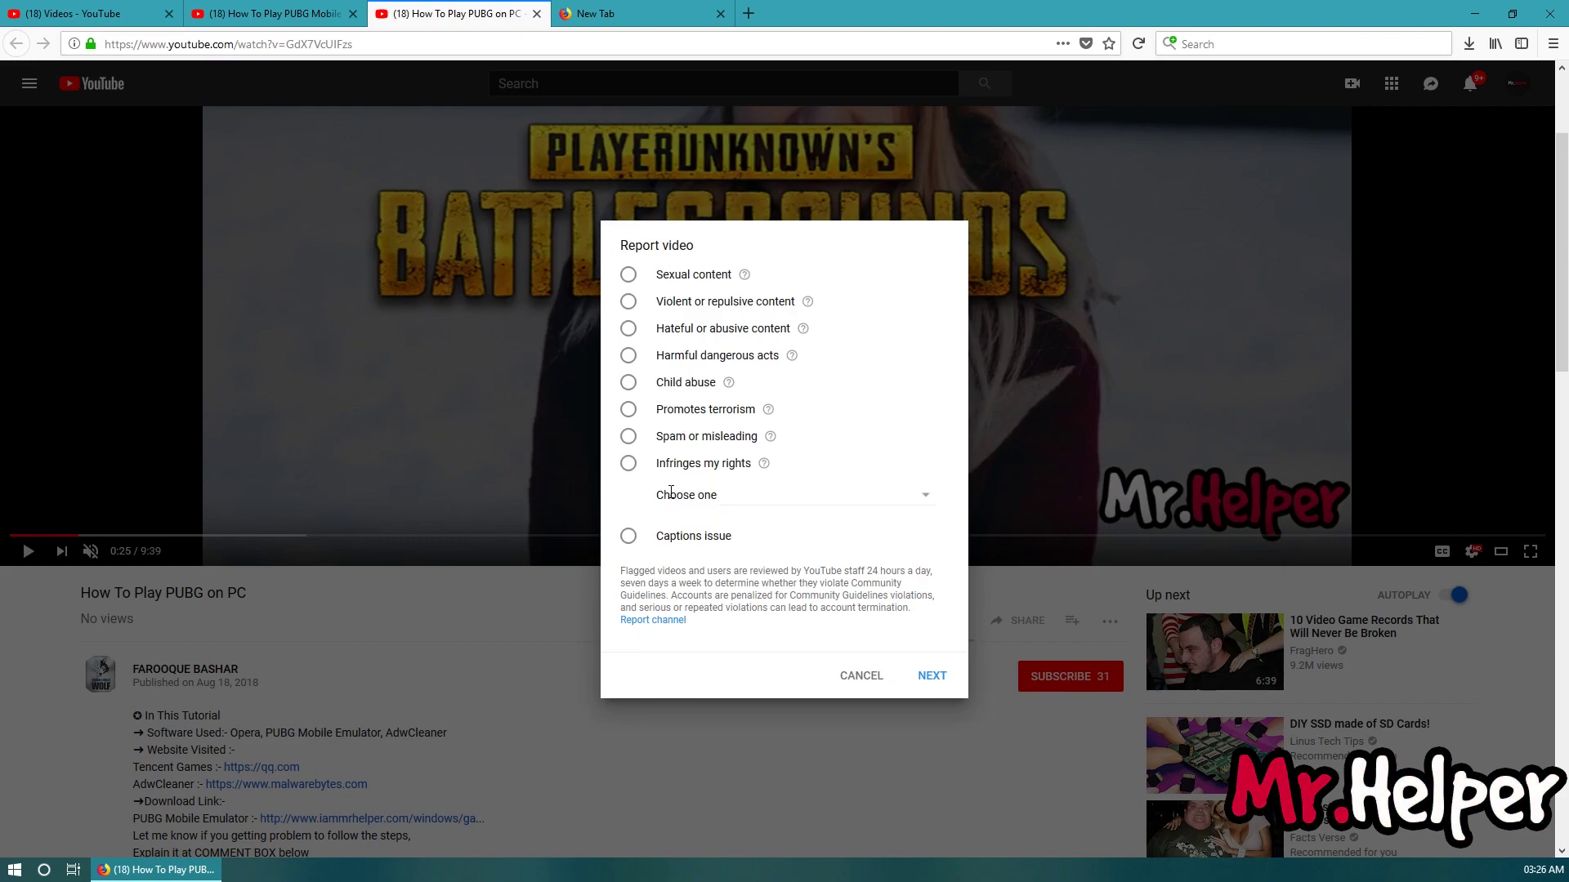
pyautogui.click(685, 496)
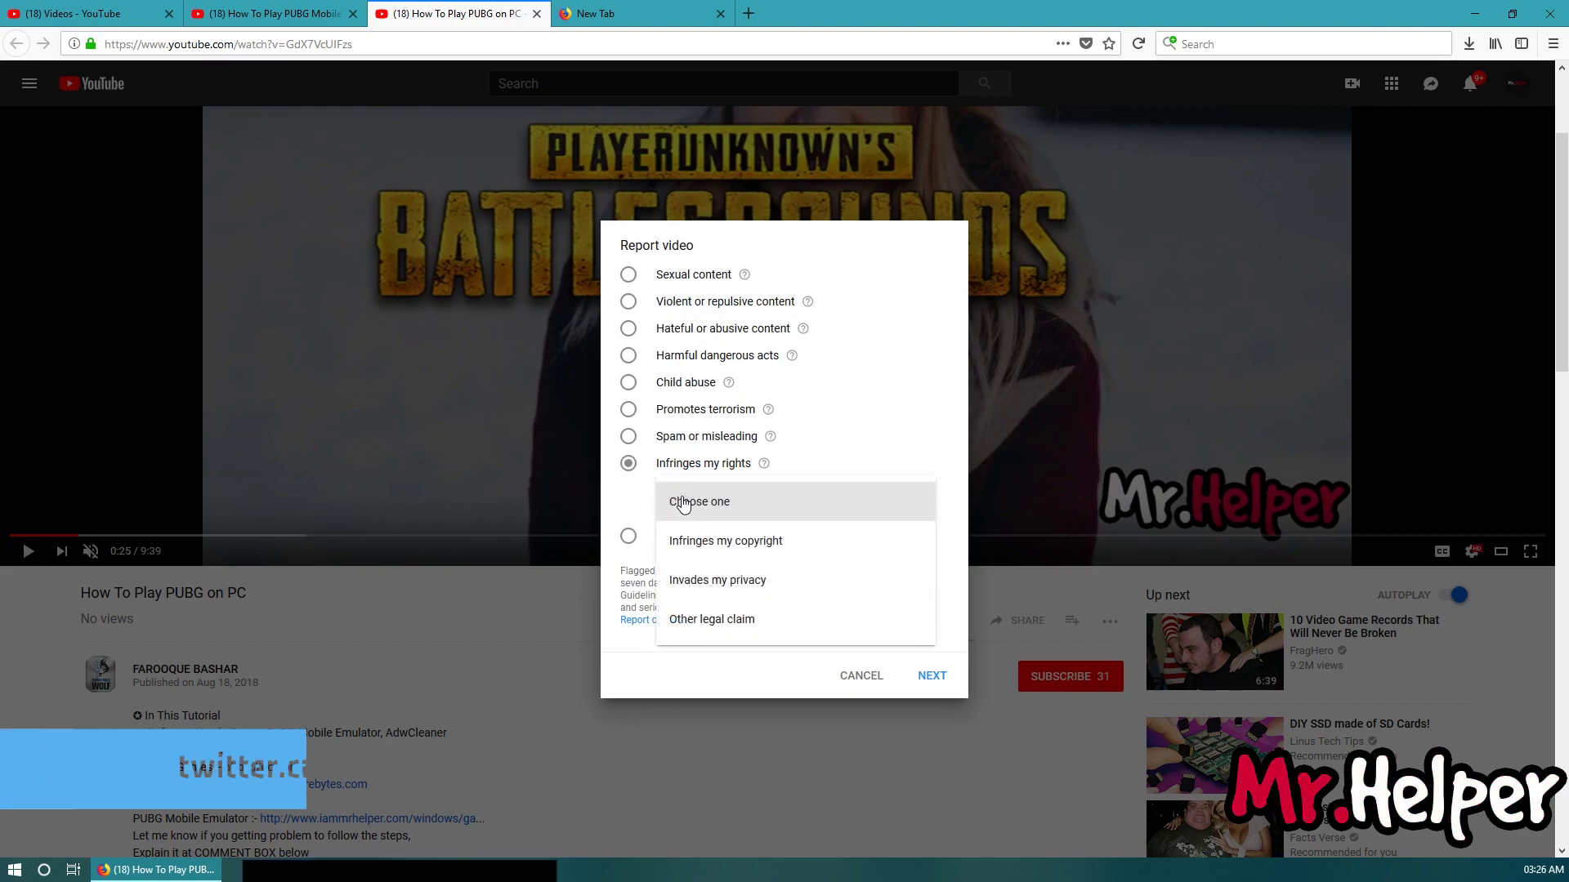
pyautogui.click(763, 543)
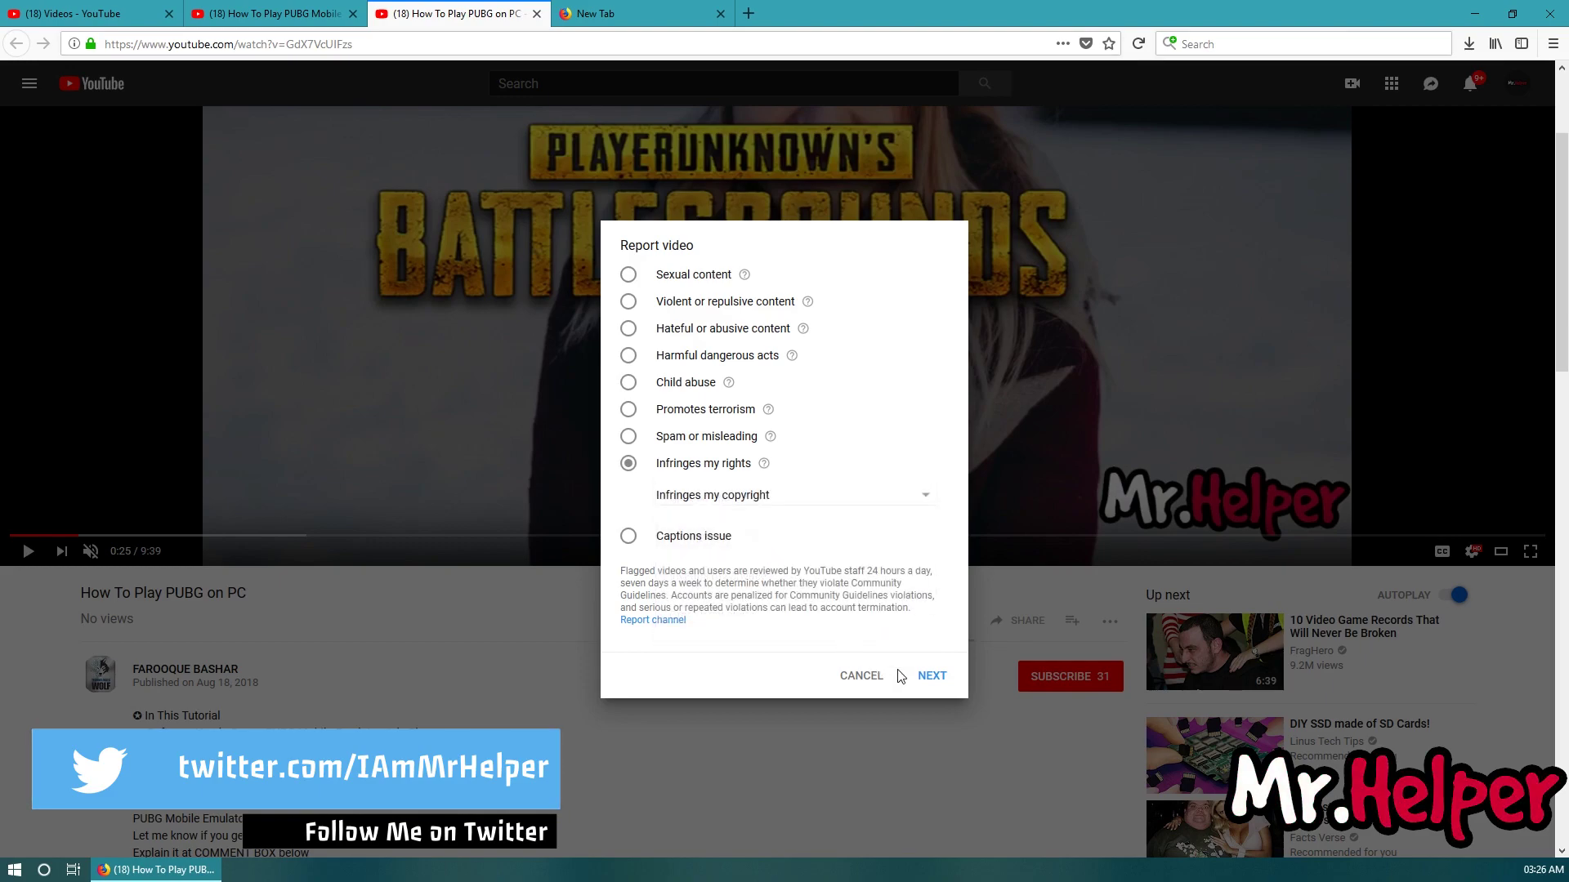
pyautogui.click(929, 676)
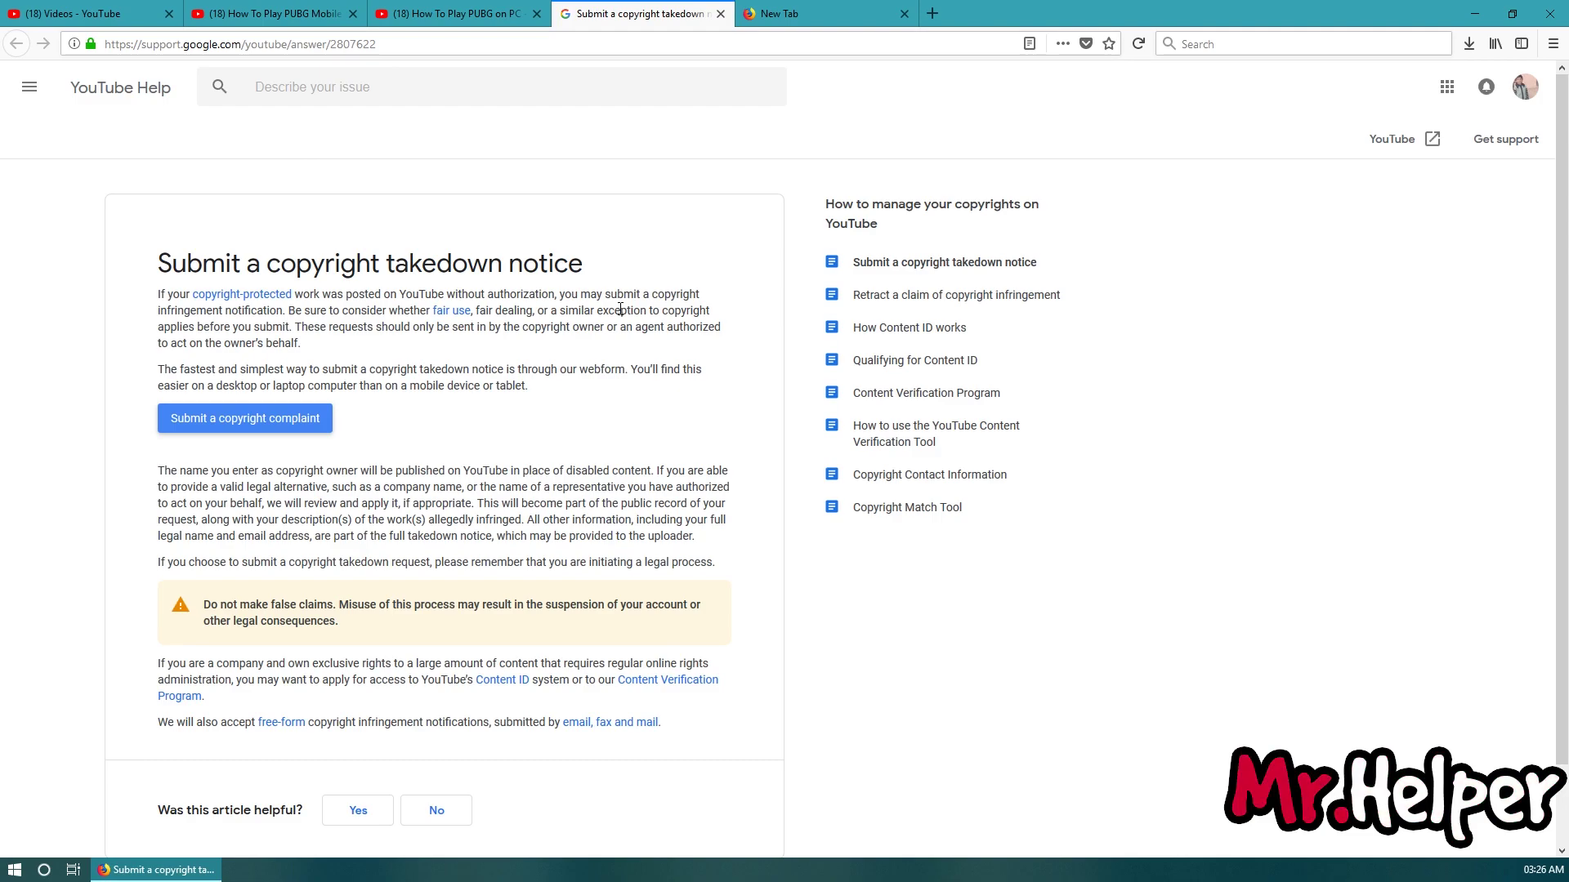
# Open the copyright complaint web form from the takedown help page
pyautogui.click(256, 420)
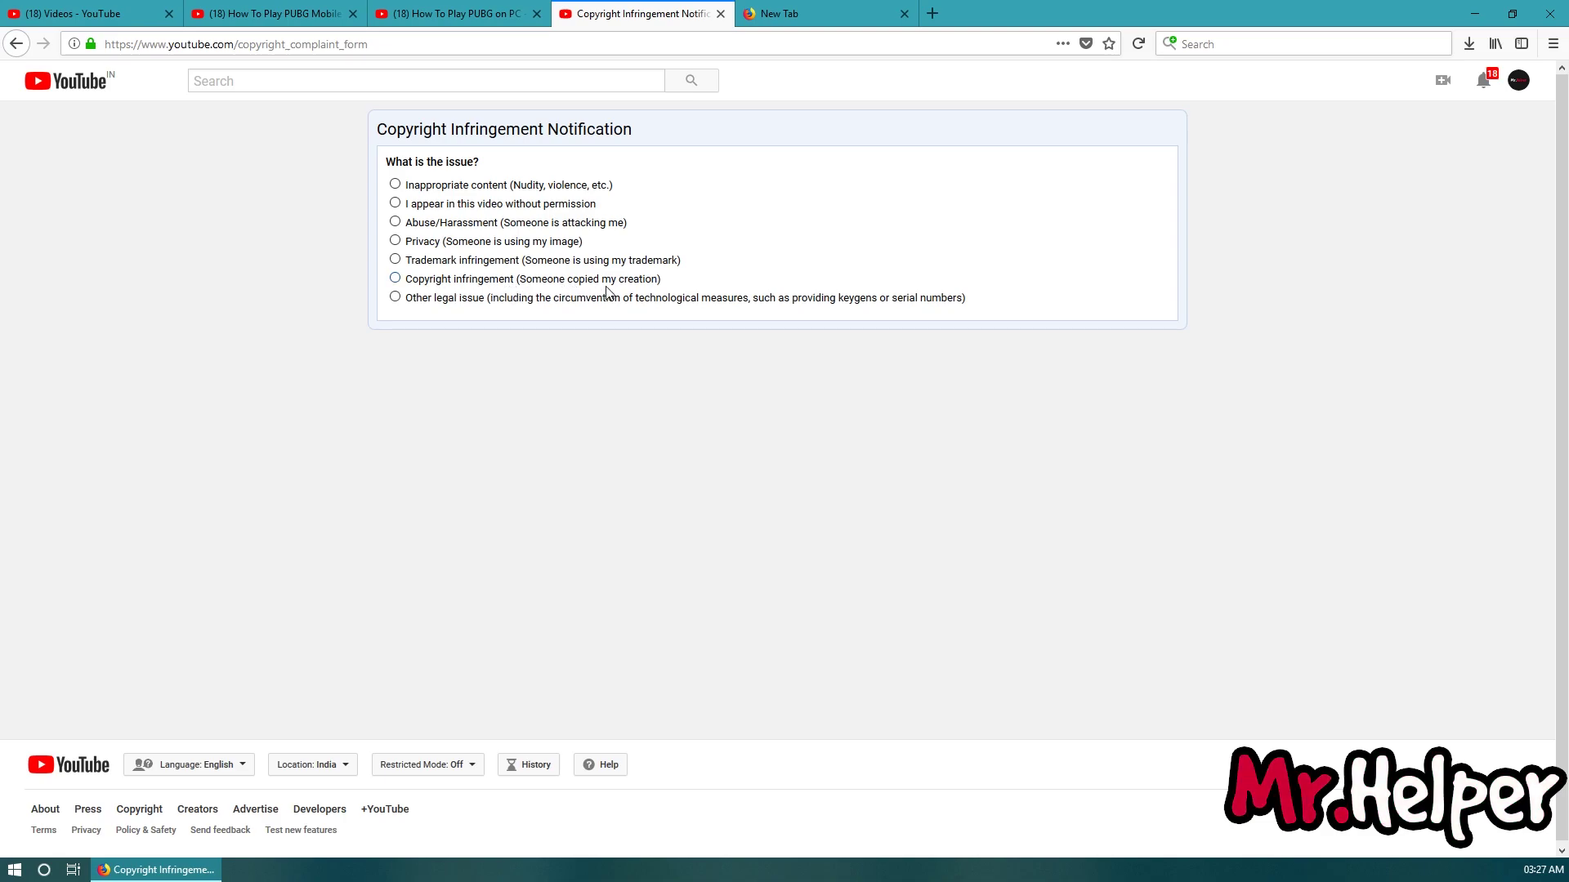
# Choose Copyright infringement as the issue and 'I am!' as affected, then close the leftover report window
pyautogui.click(433, 281)
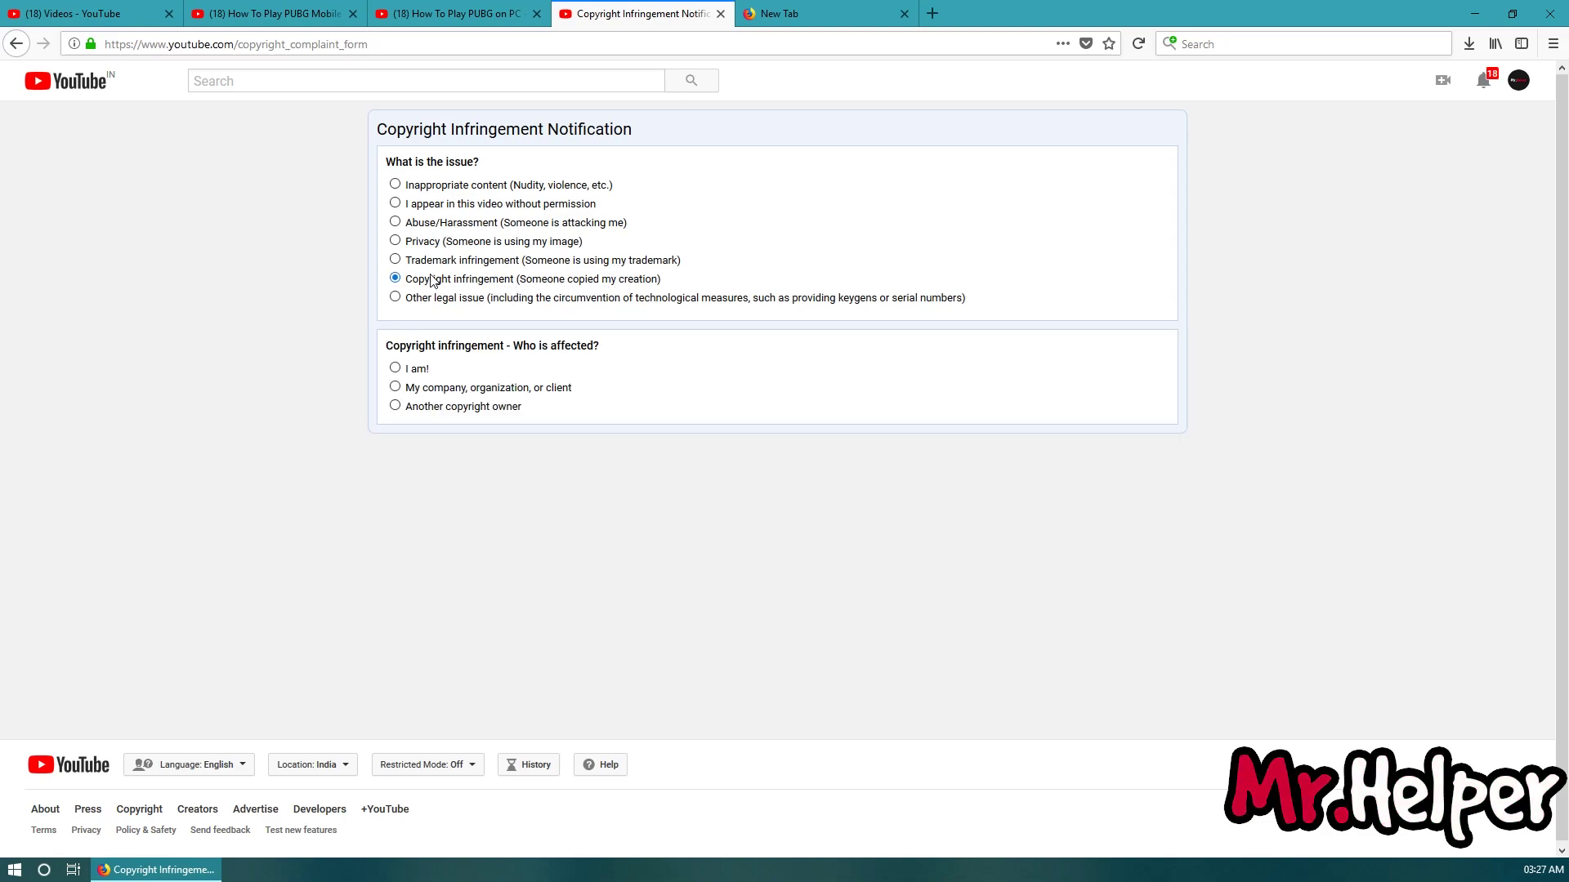
pyautogui.click(396, 372)
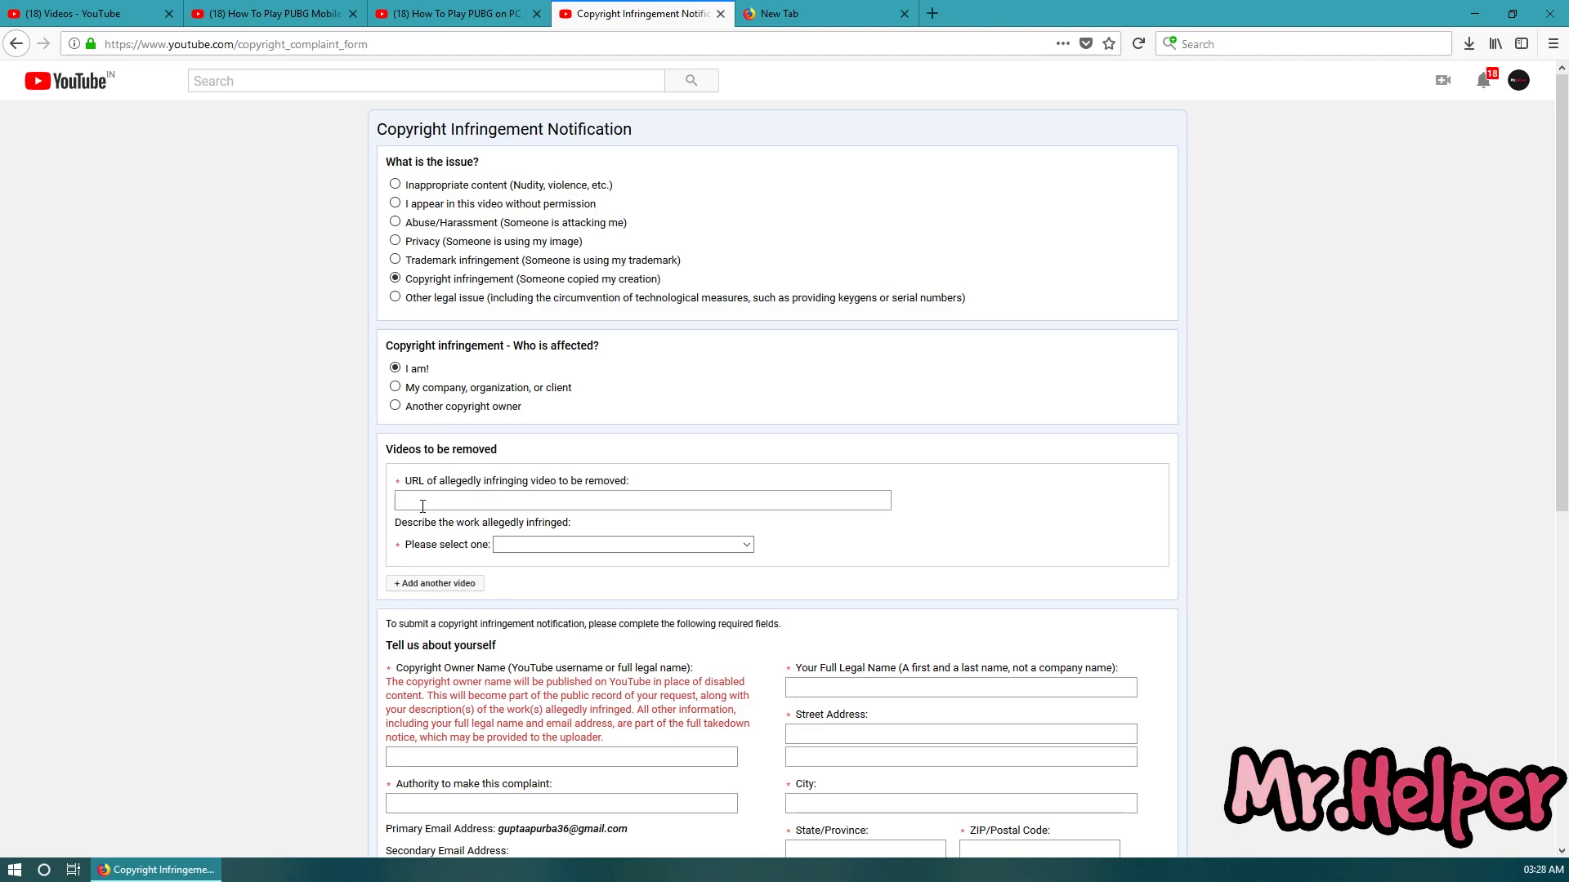
pyautogui.click(458, 13)
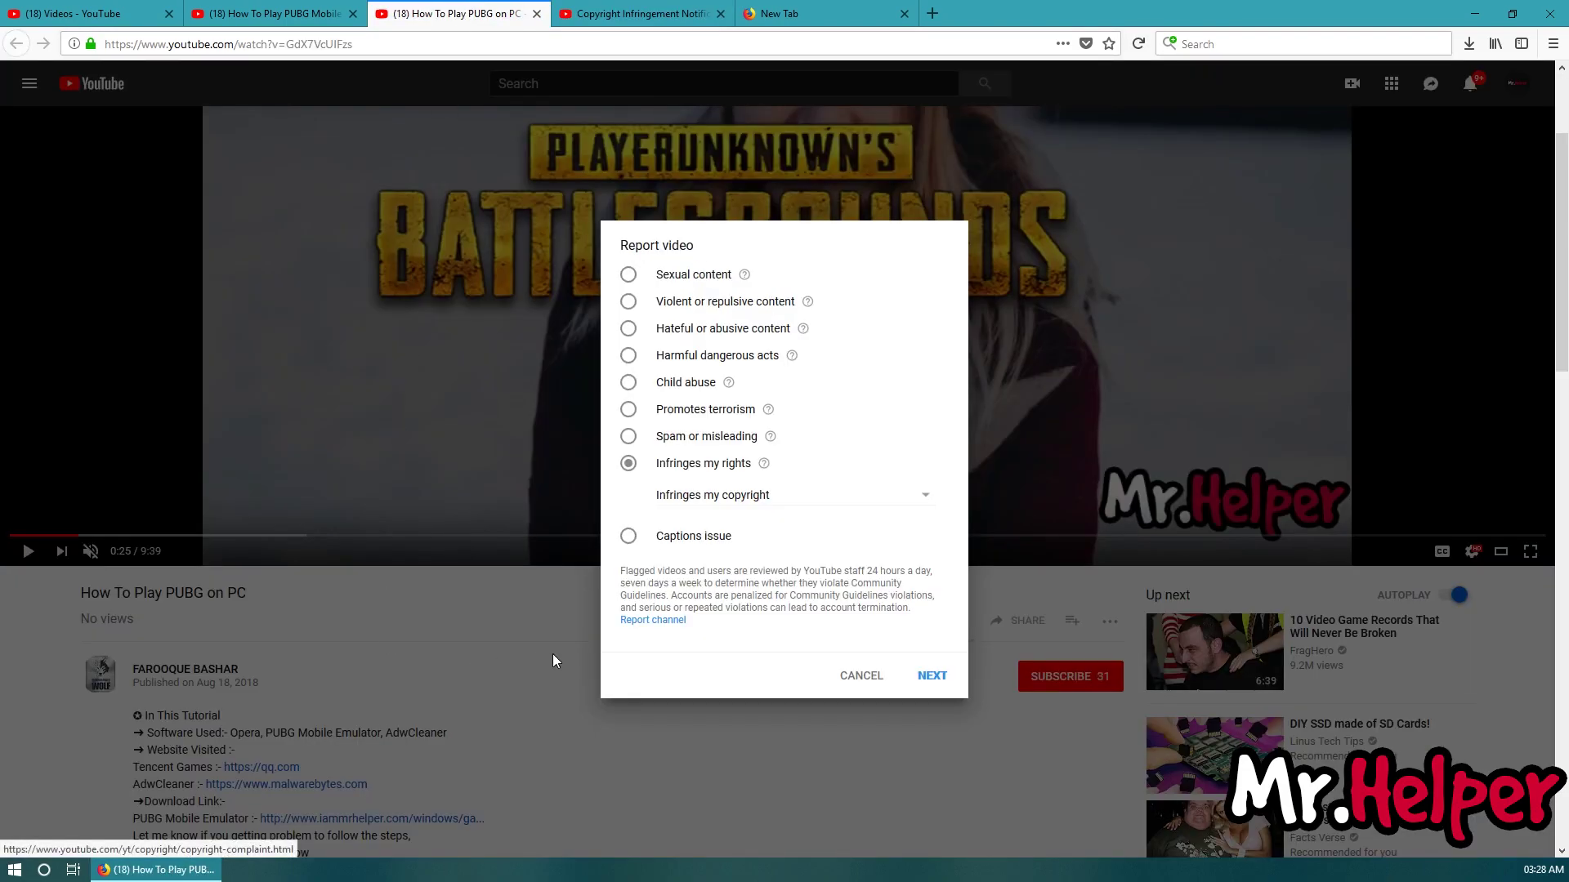
pyautogui.click(827, 678)
# Paste the PUBG on PC video URL into the form and describe it as my reuploaded video
pyautogui.scroll(2, 798, 695)
pyautogui.scroll(-3, 798, 695)
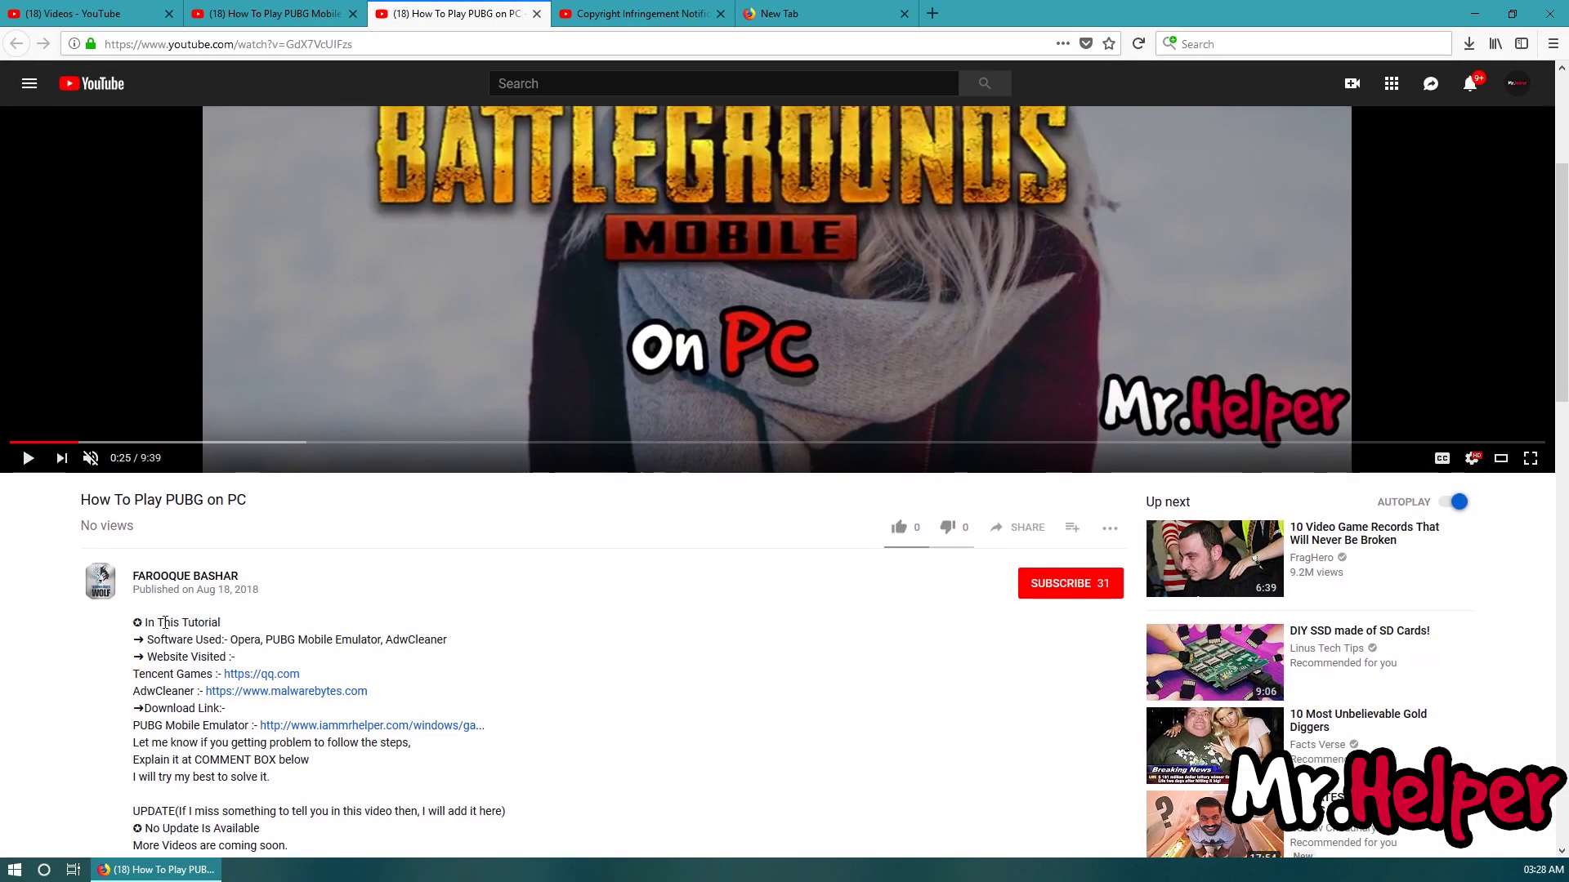
pyautogui.scroll(3, 350, 112)
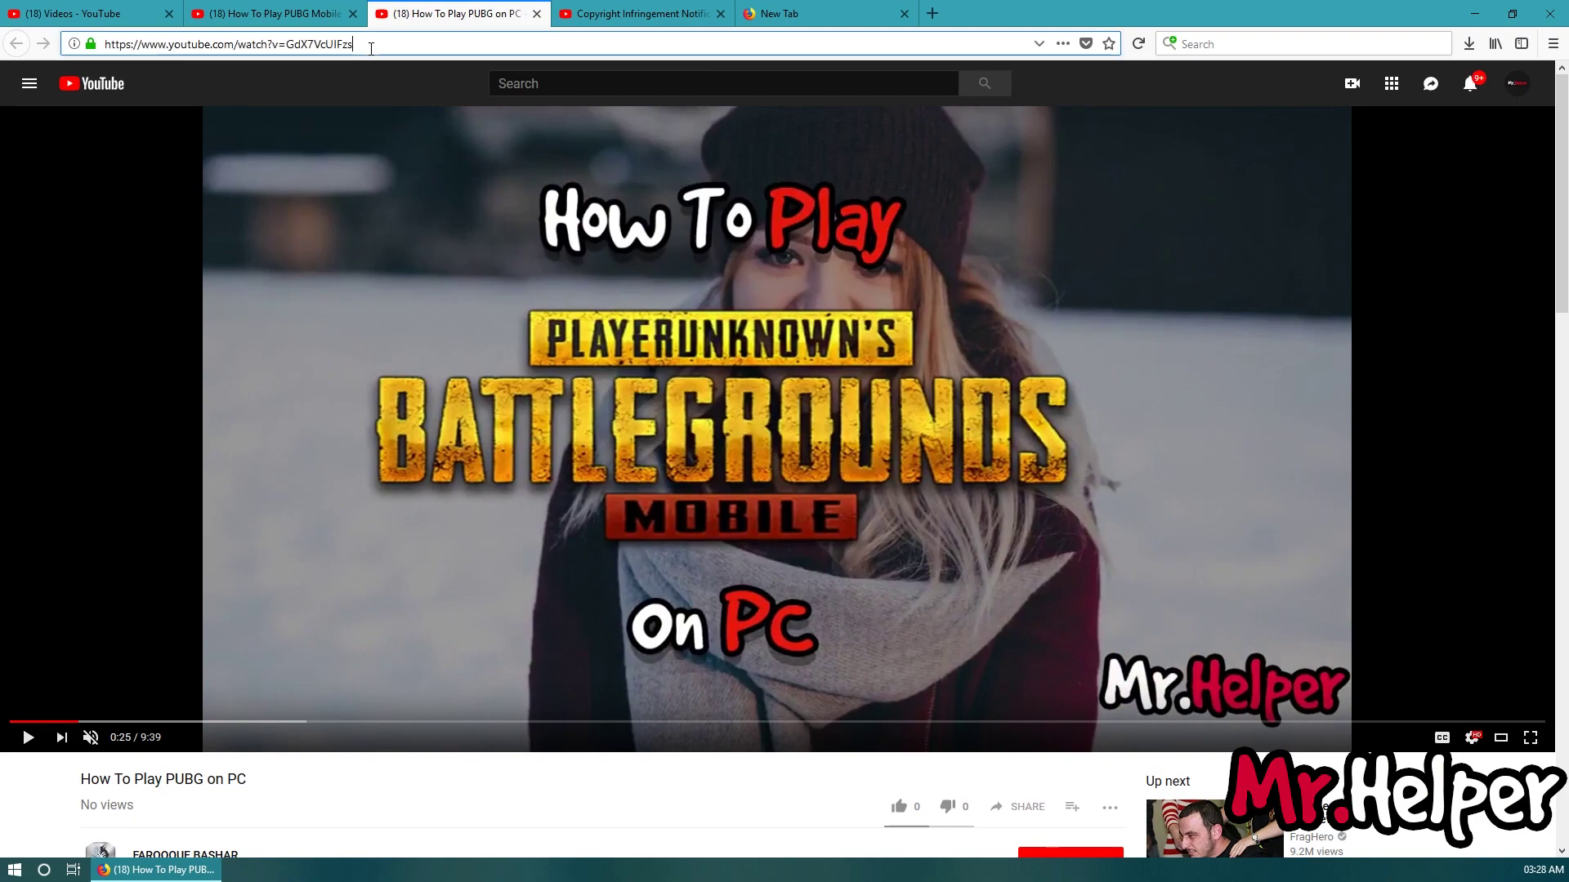
pyautogui.click(306, 41)
pyautogui.rightClick(306, 41)
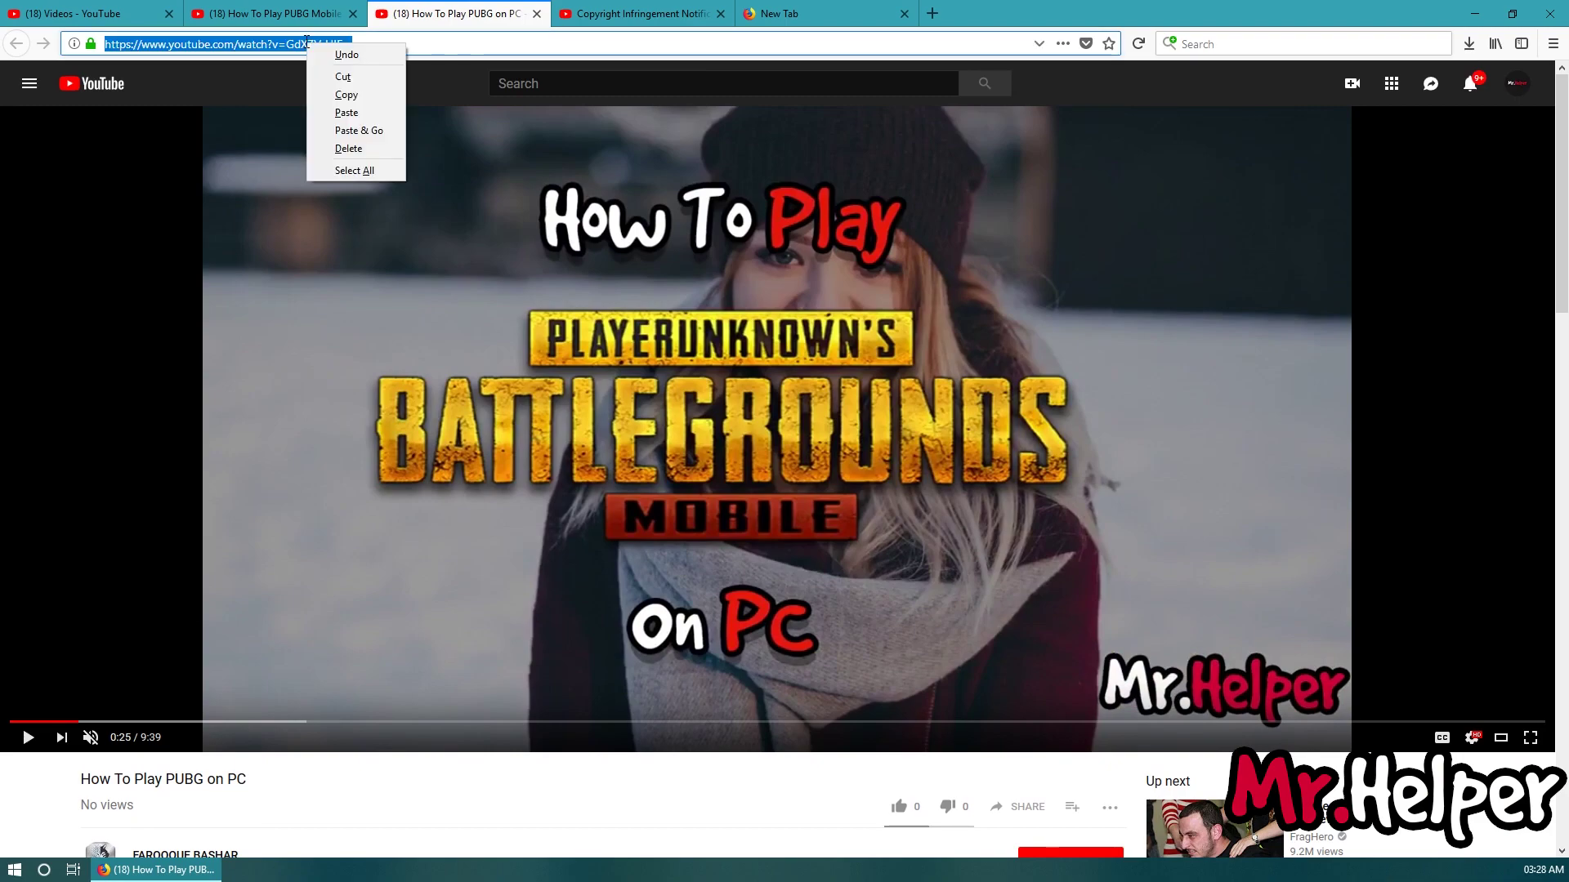
pyautogui.click(335, 91)
pyautogui.click(608, 14)
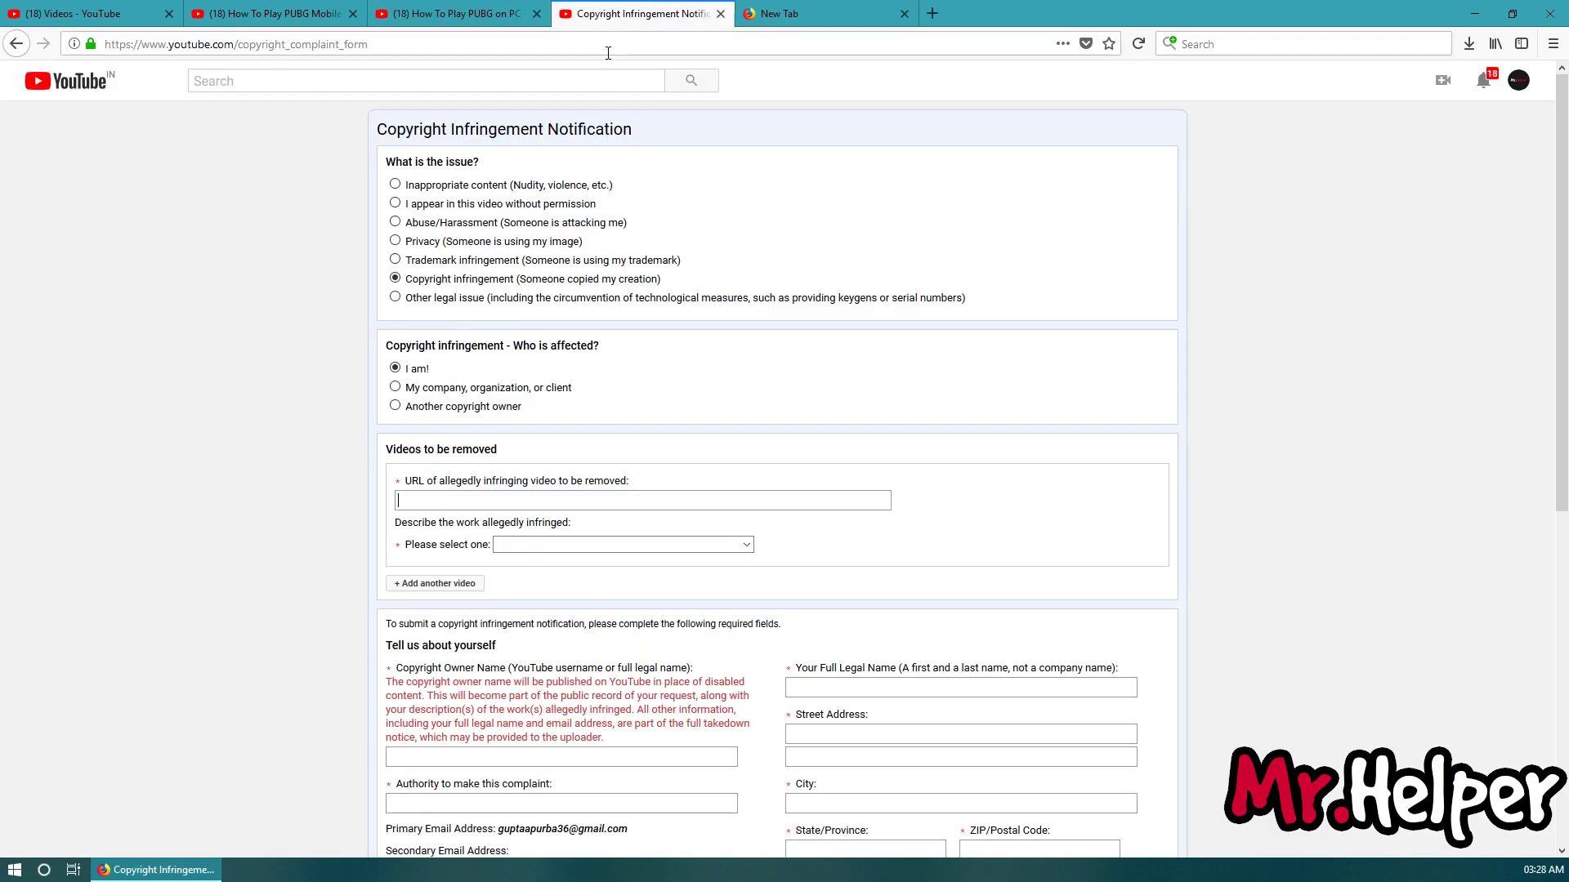
pyautogui.rightClick(448, 496)
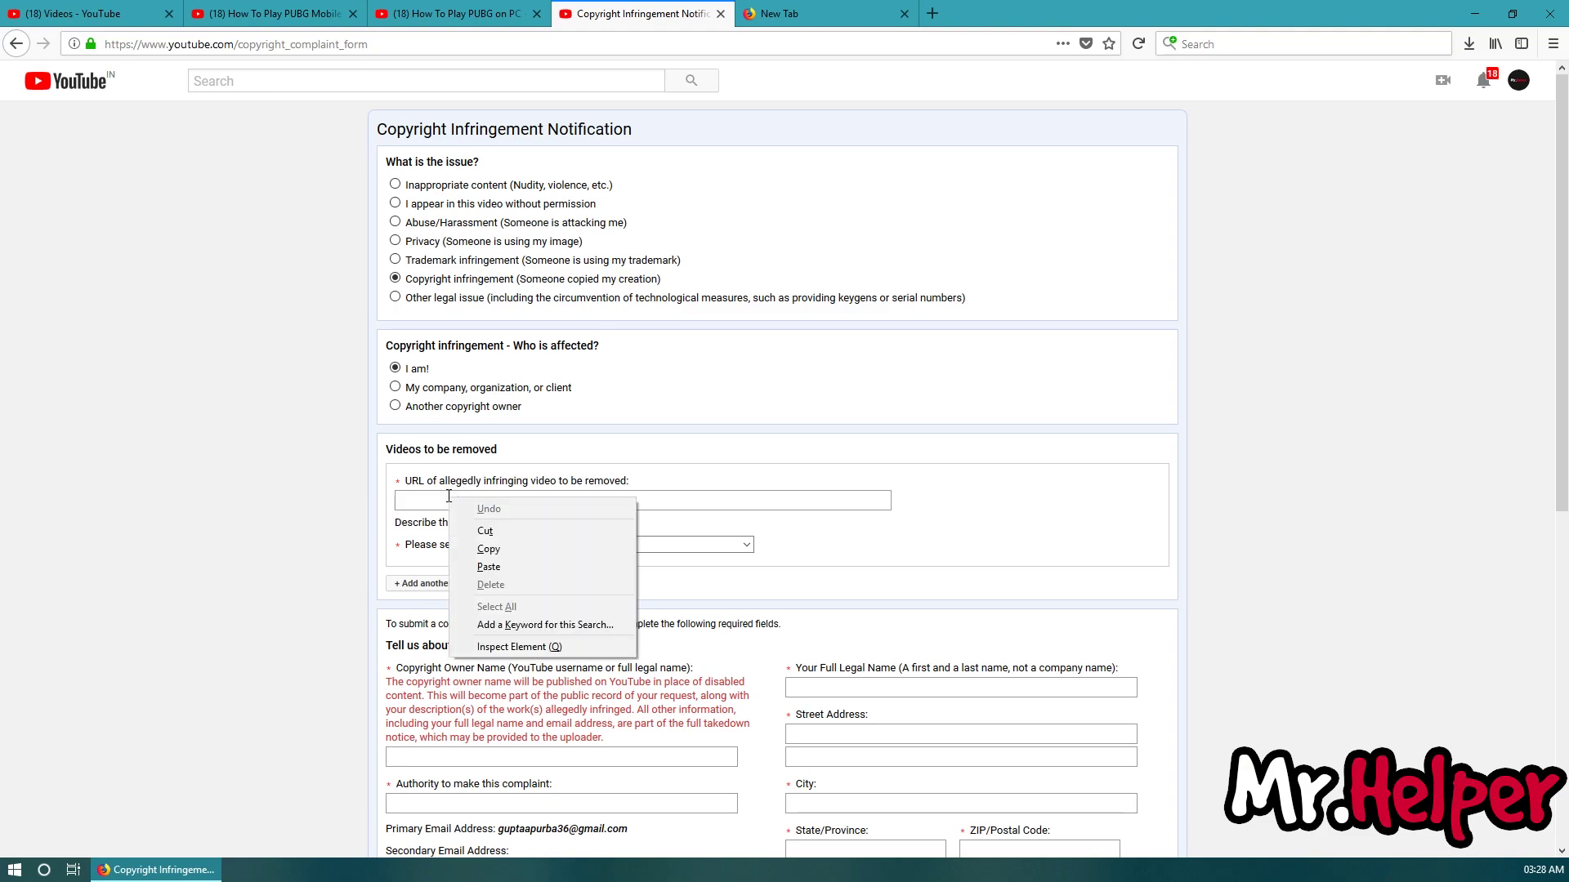
pyautogui.click(493, 564)
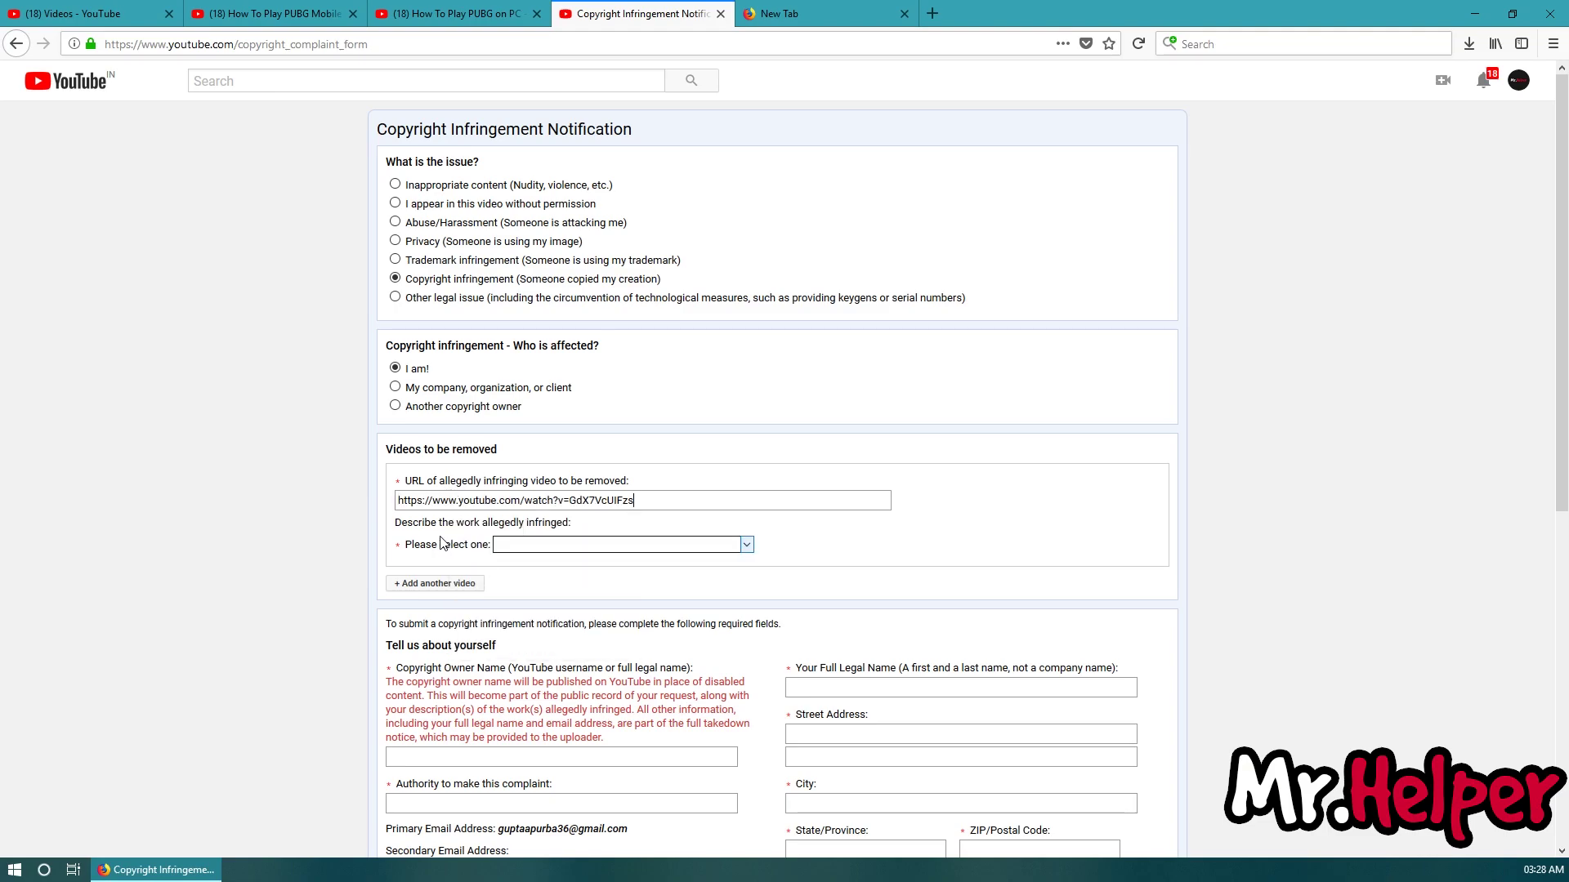
pyautogui.click(523, 548)
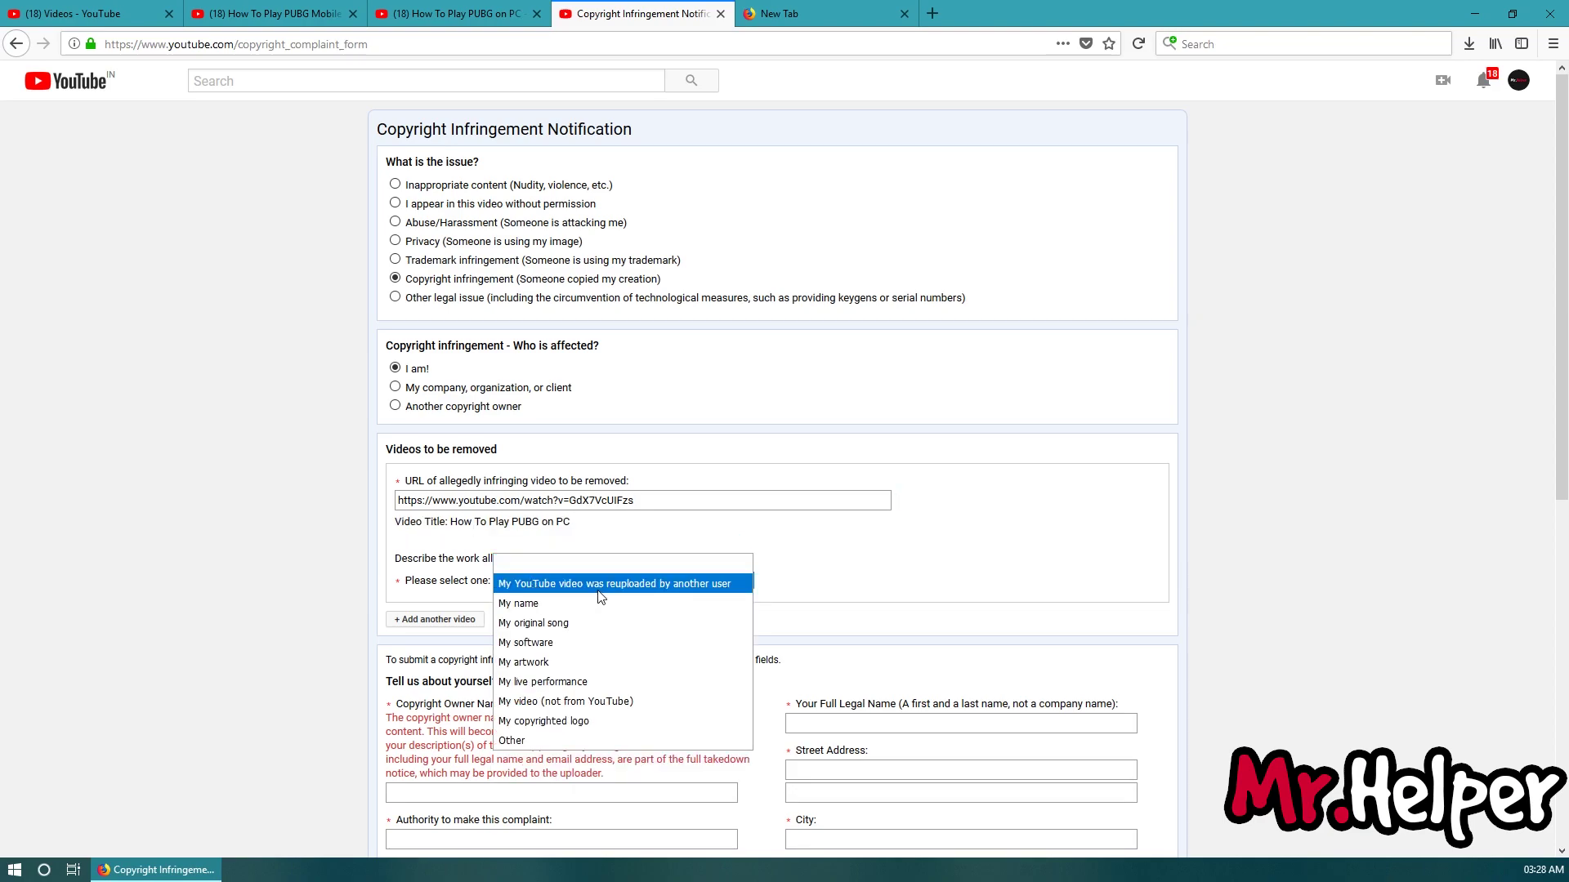
pyautogui.click(666, 585)
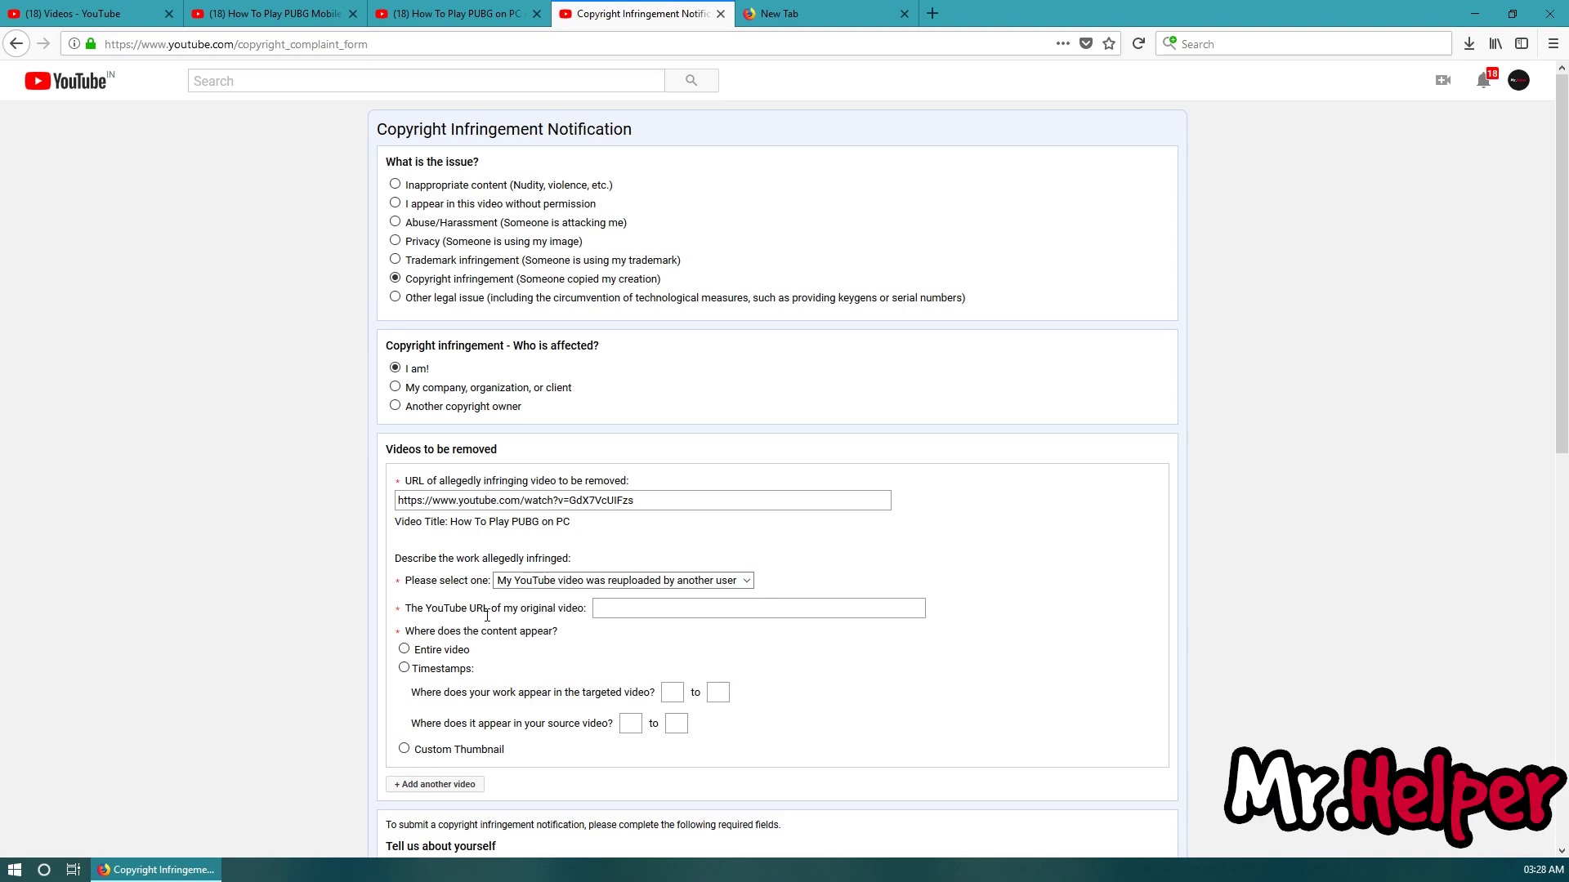
# Paste the original How To Play PUBG Mobile on PC video URL and select Entire video
pyautogui.hotkey('ctrl', '2')
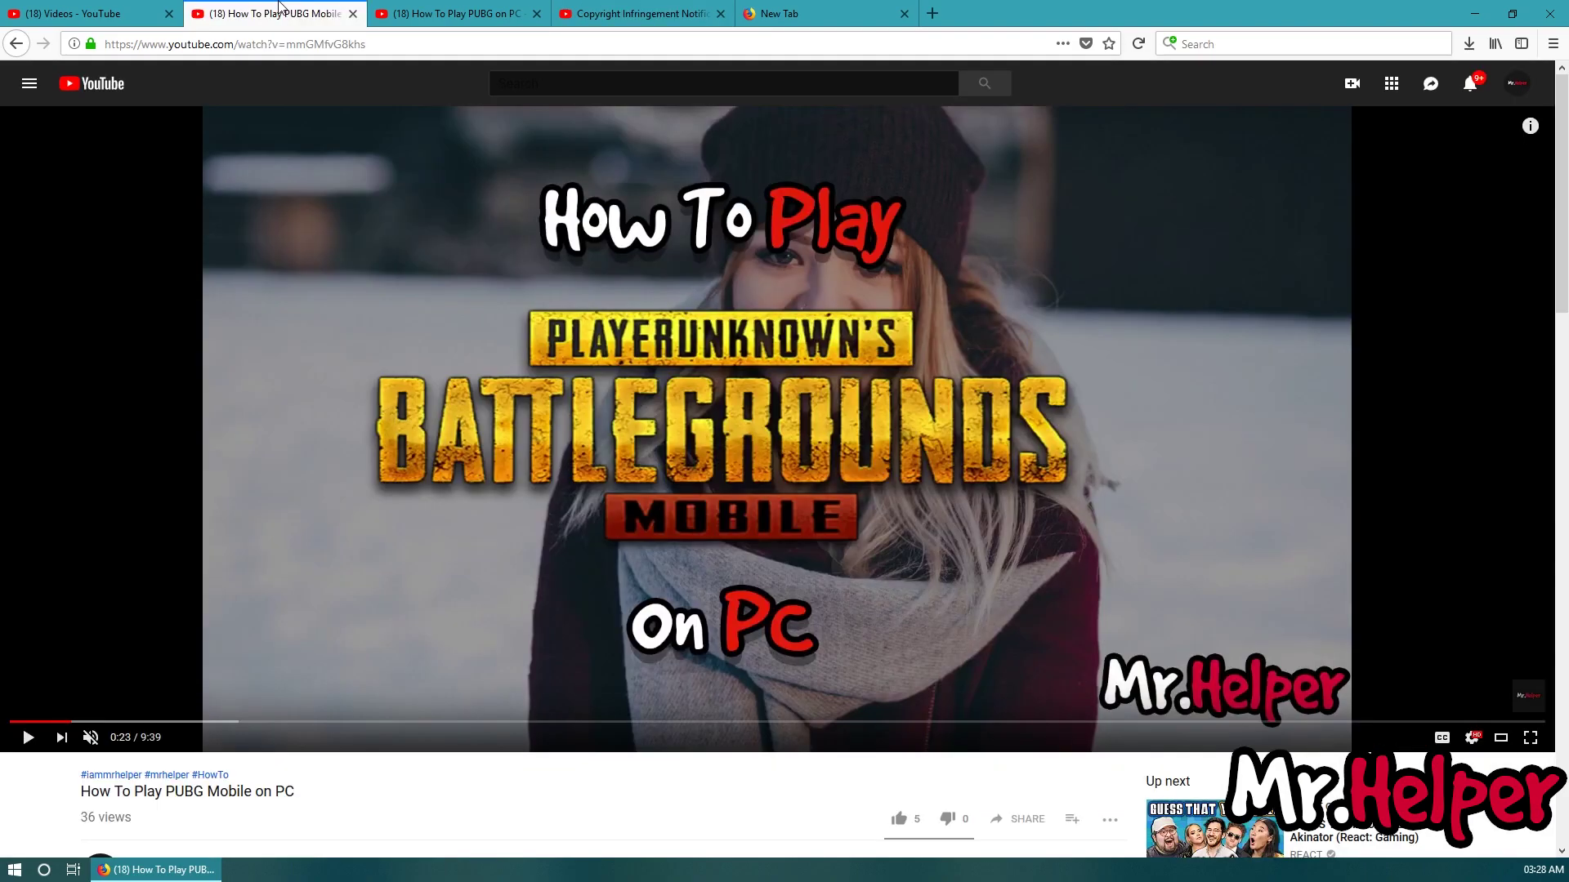
pyautogui.click(383, 45)
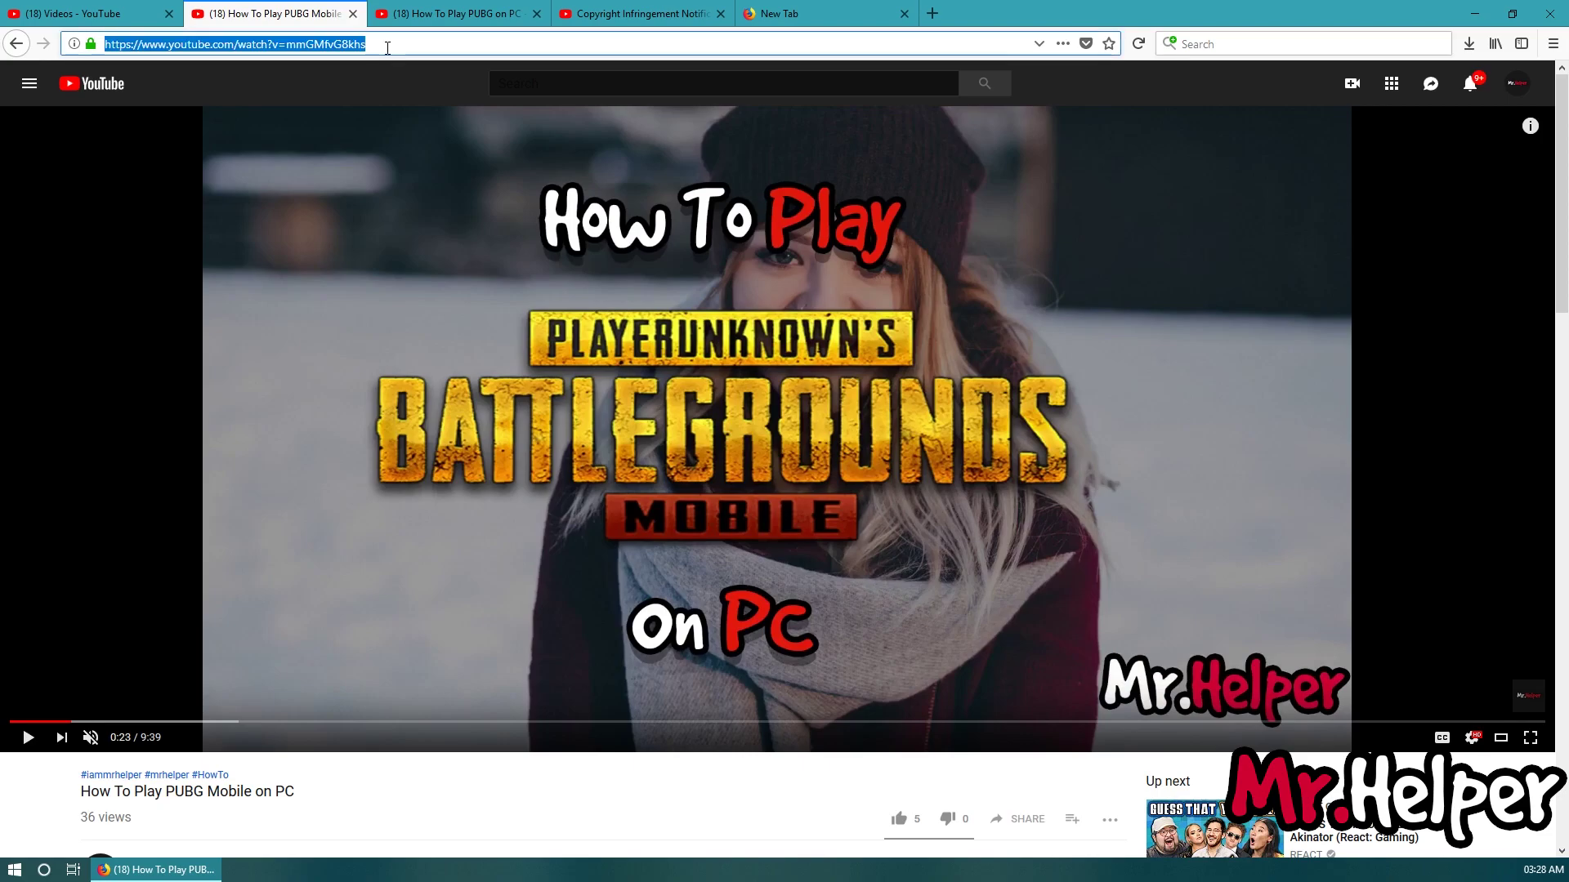
pyautogui.rightClick(389, 49)
pyautogui.click(414, 102)
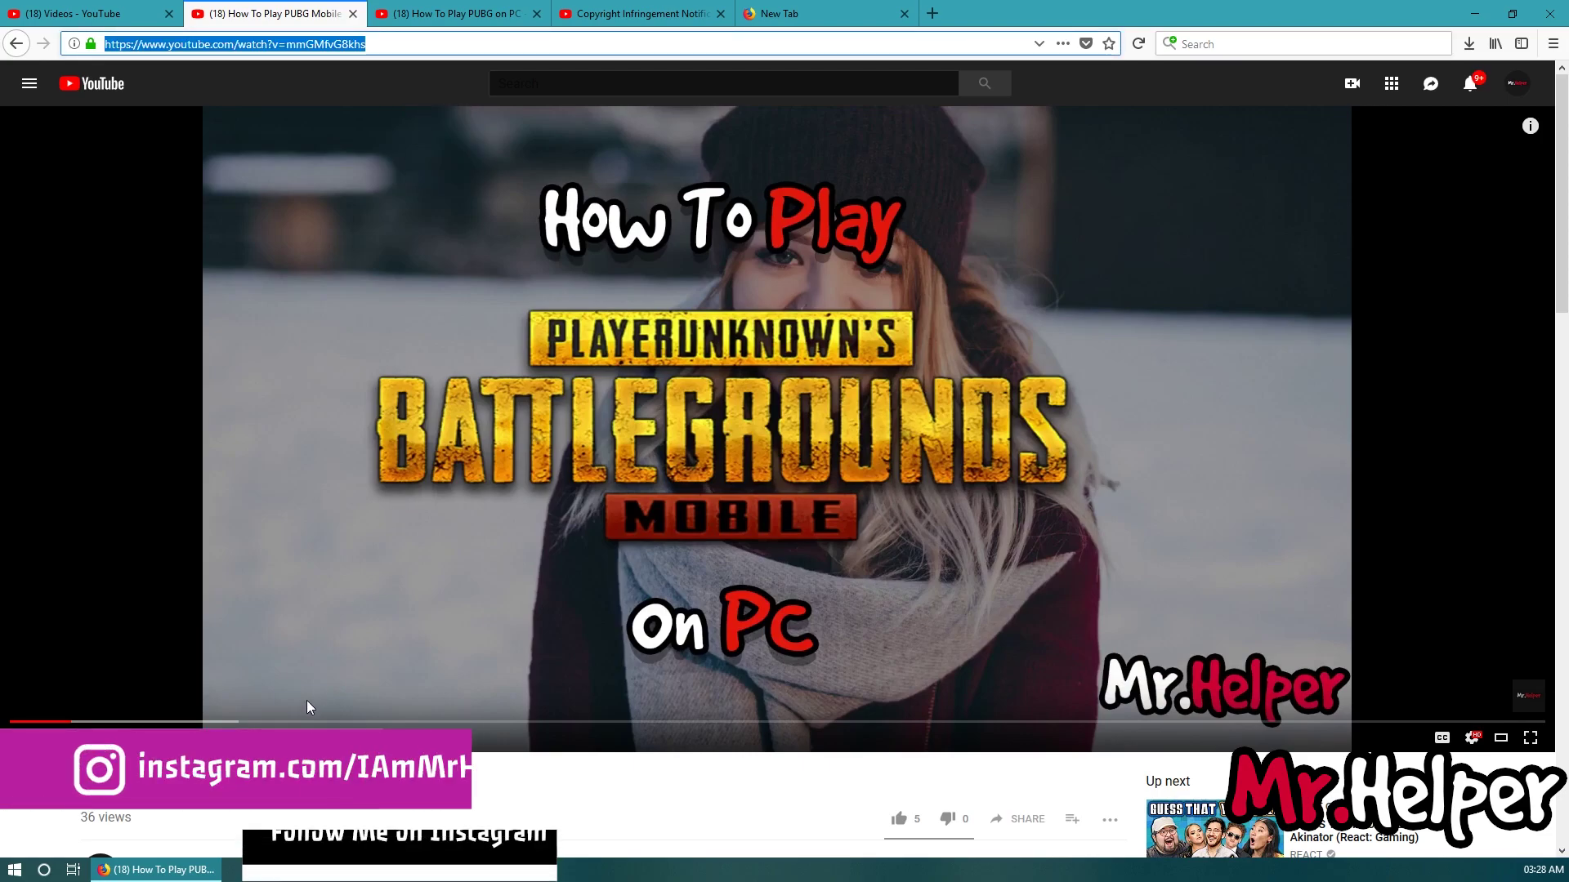
pyautogui.scroll(-4, 306, 702)
pyautogui.scroll(5, 480, 637)
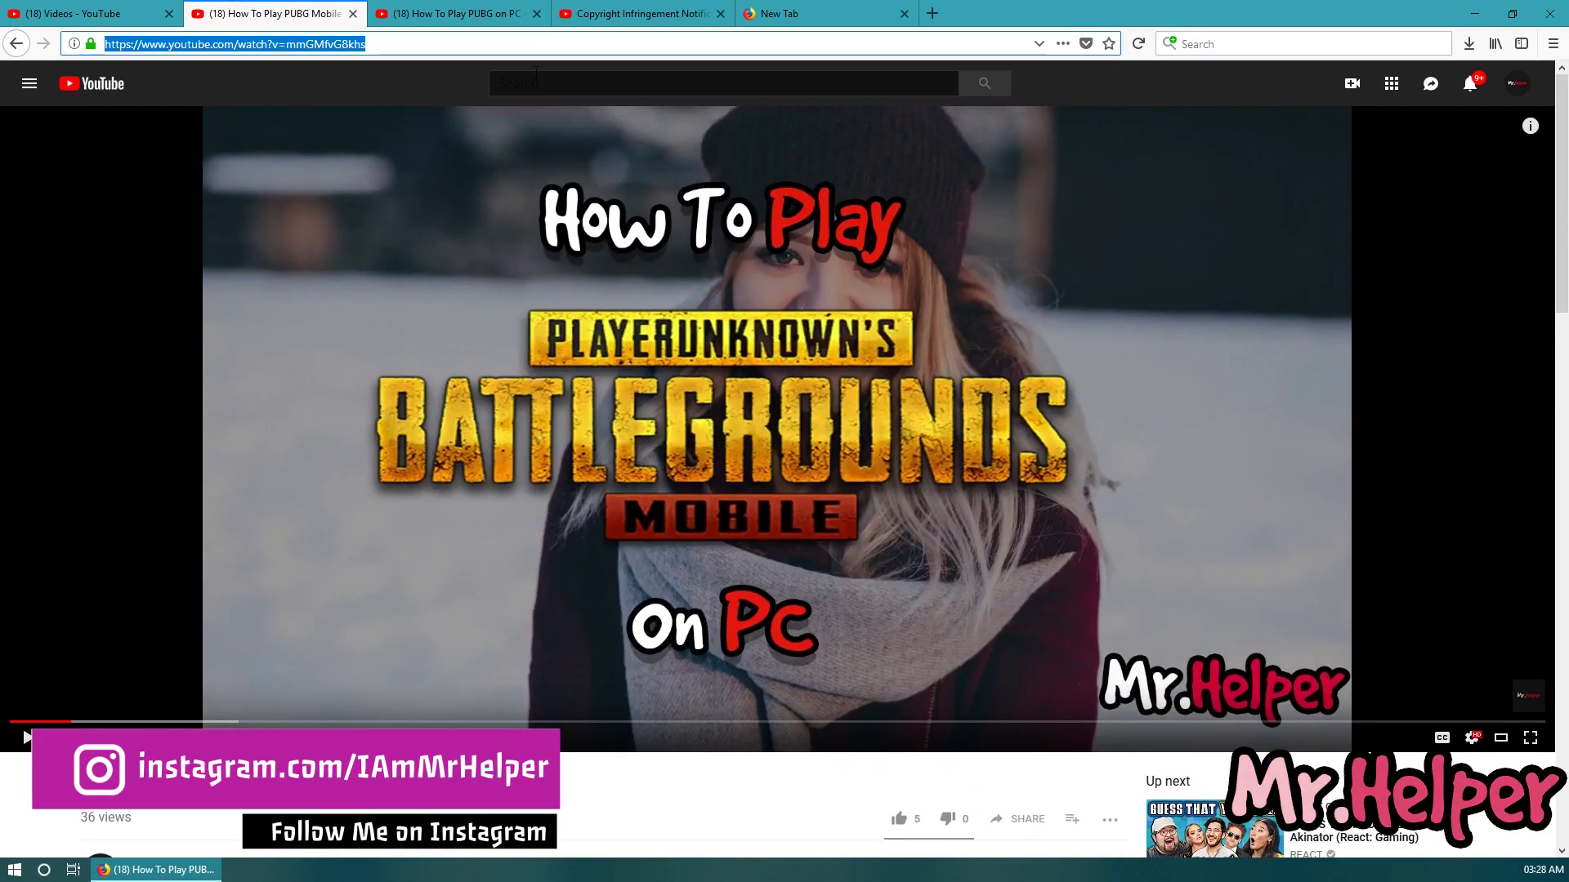
pyautogui.click(615, 14)
pyautogui.rightClick(621, 609)
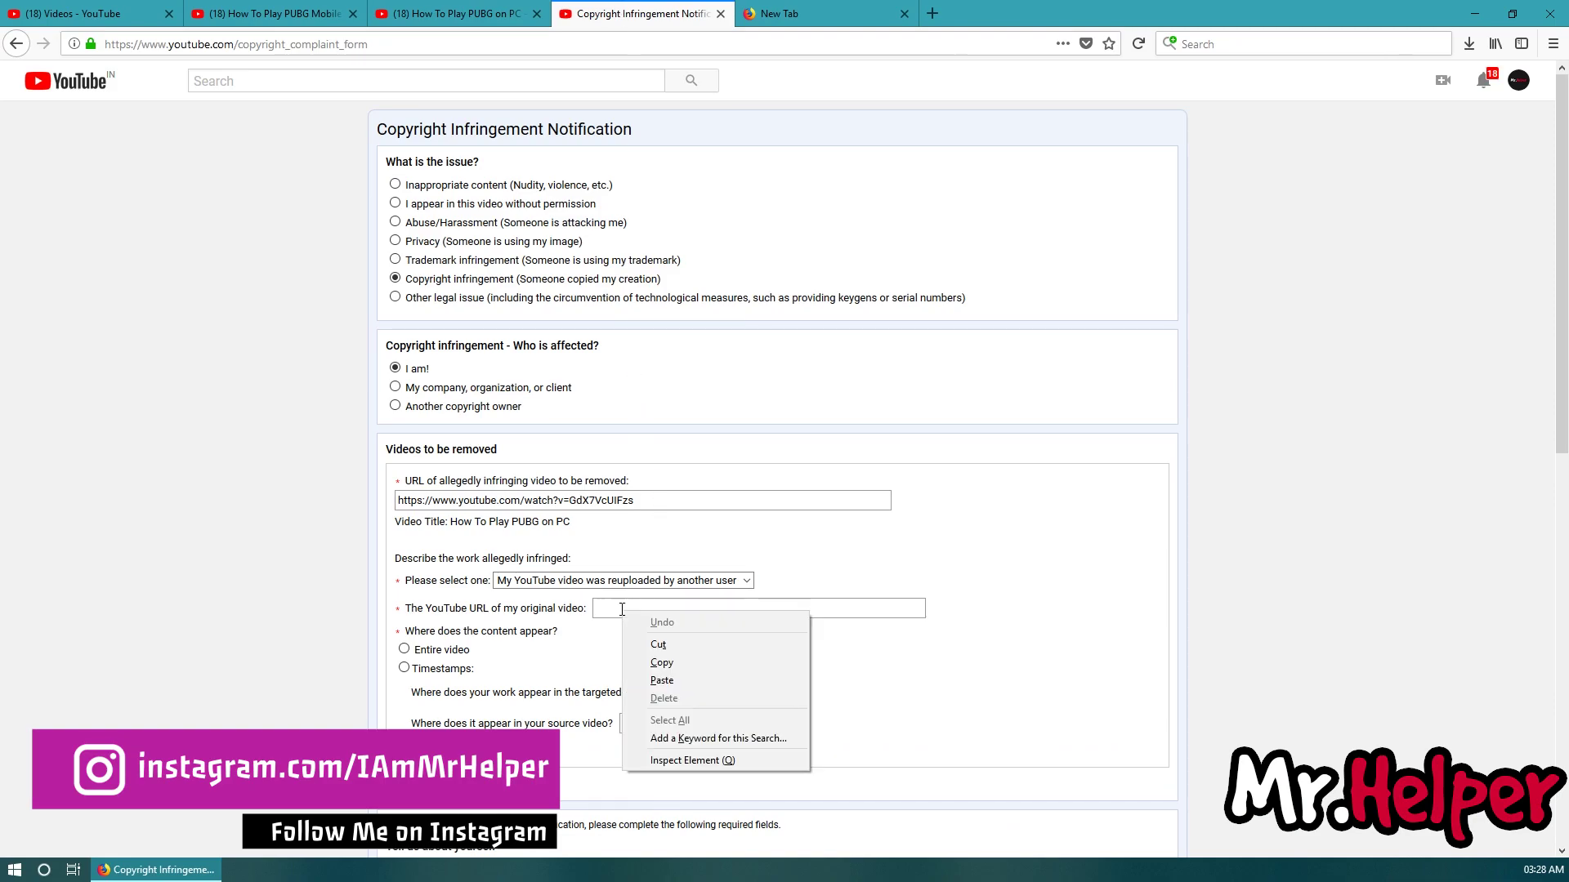
pyautogui.click(661, 681)
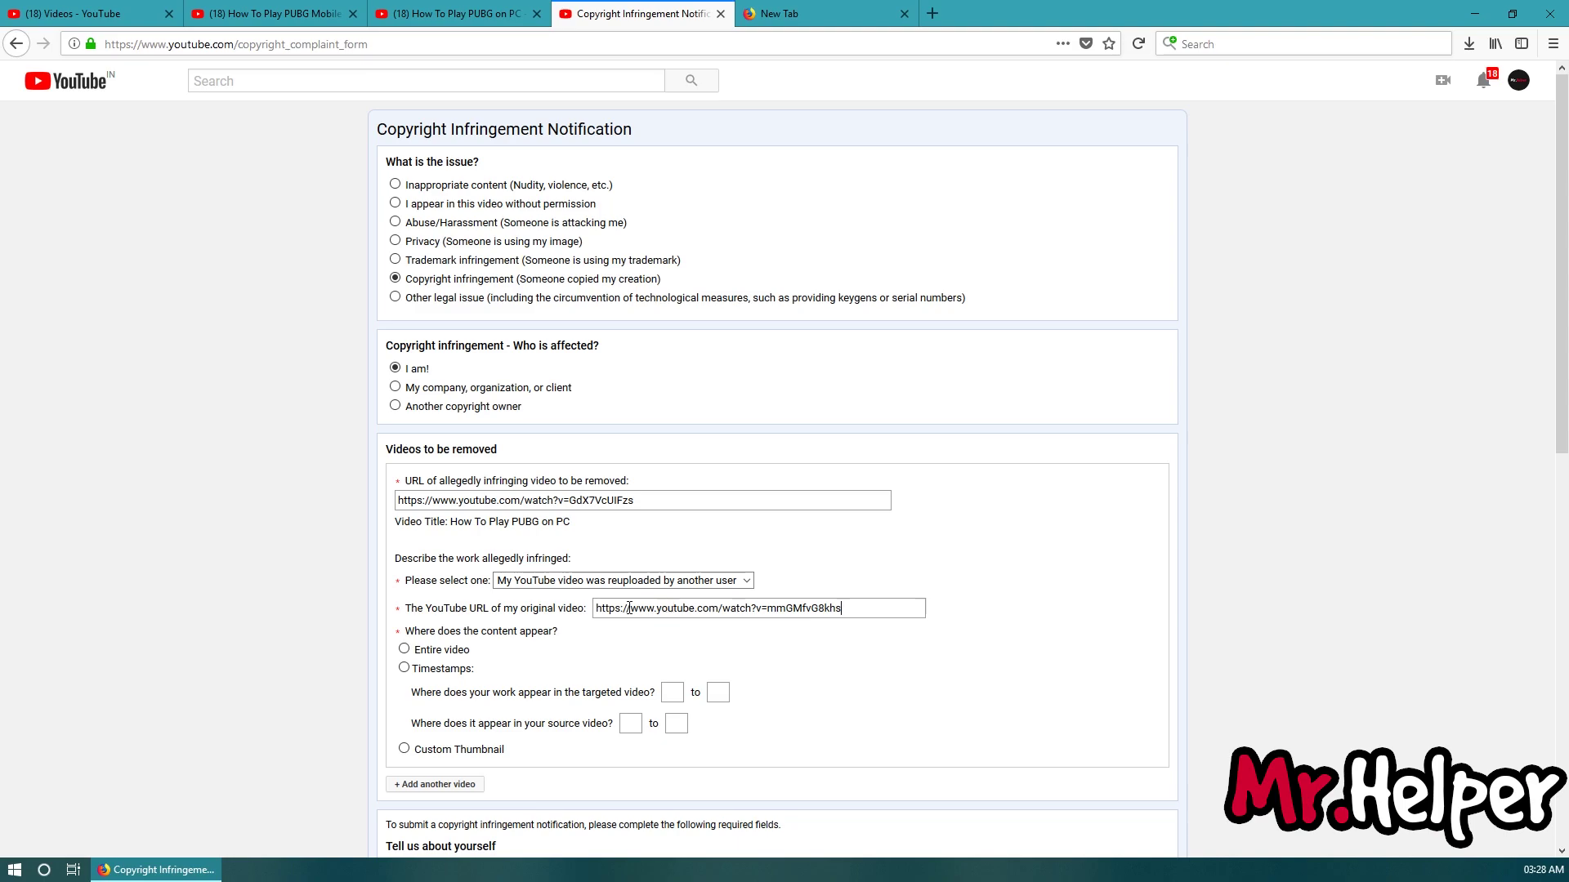
pyautogui.tripleClick(650, 501)
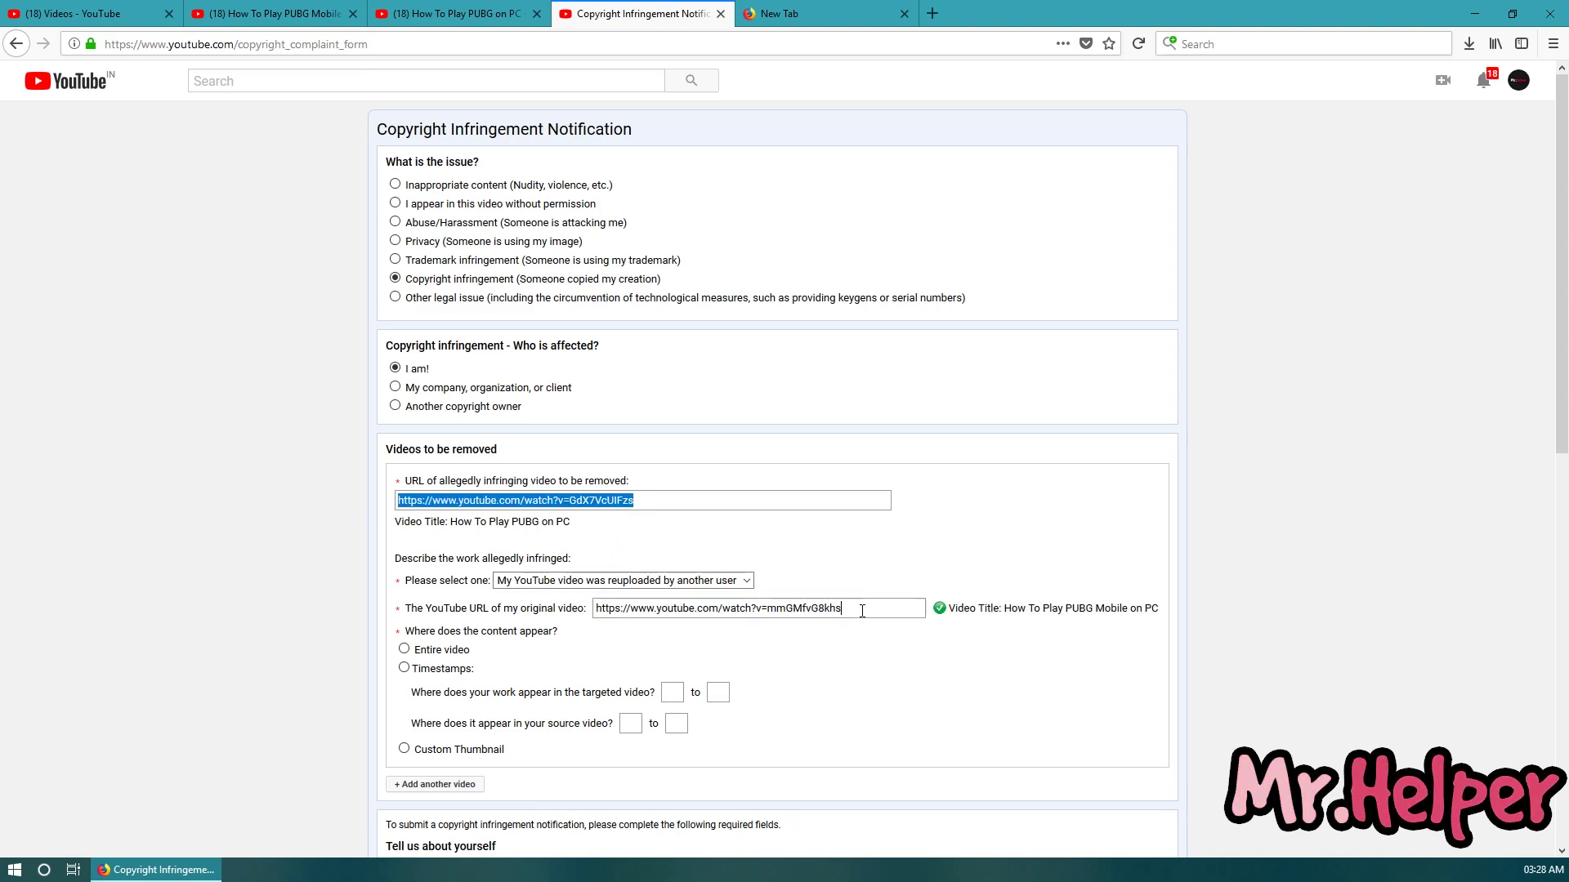
pyautogui.click(403, 650)
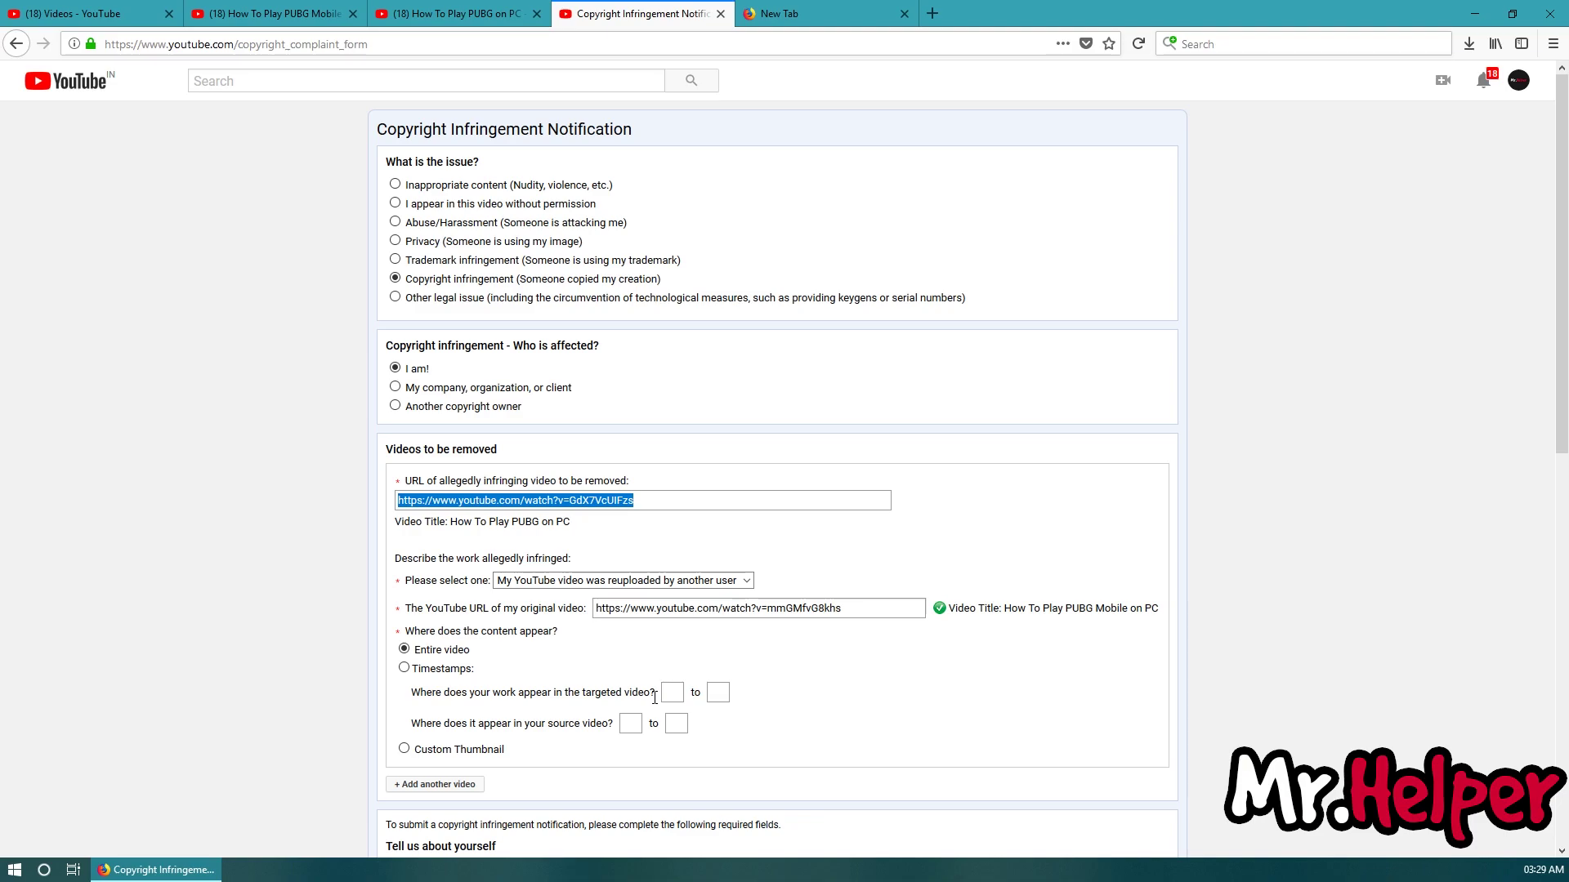
# Enter the channel name as Copyright Owner Name and 'Owner' as authority to make the complaint
pyautogui.click(718, 695)
pyautogui.scroll(-6, 718, 695)
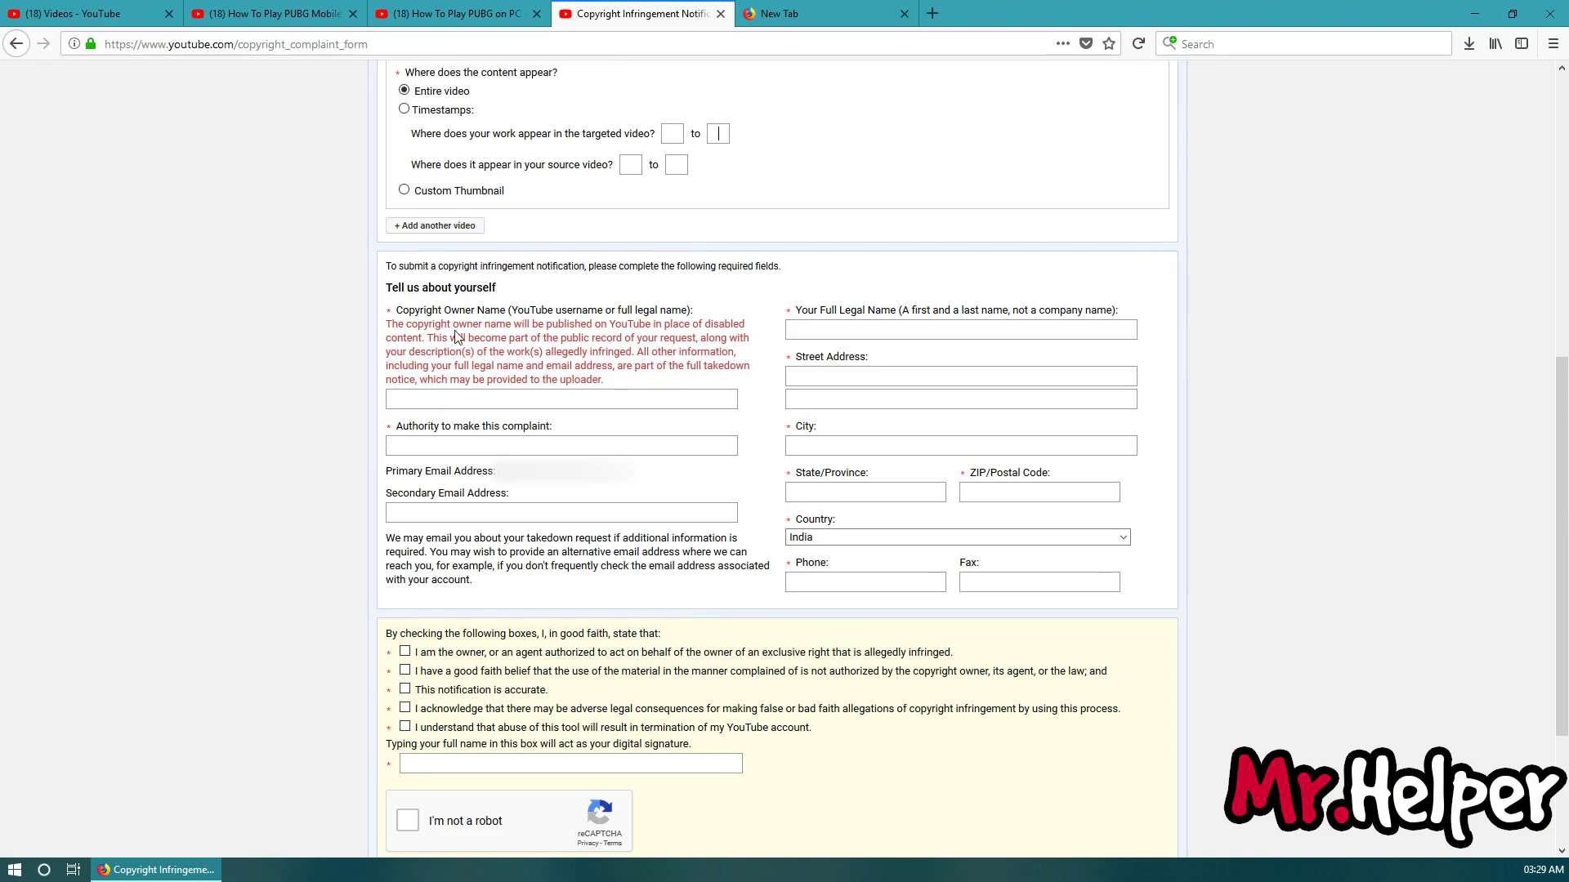
pyautogui.moveTo(386, 286); pyautogui.dragTo(583, 351)
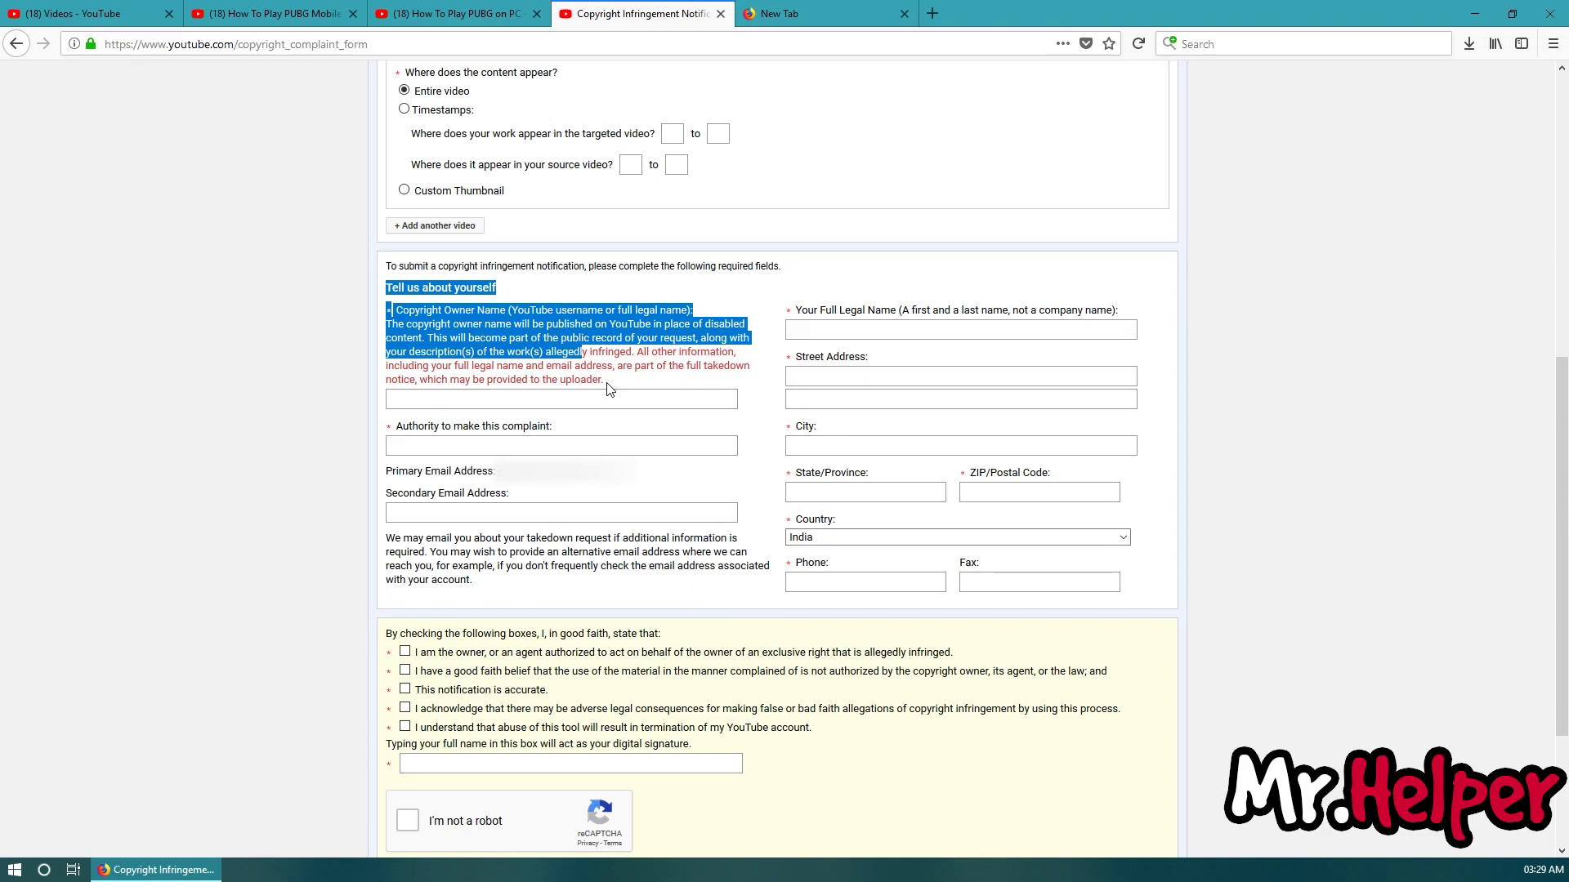
pyautogui.click(609, 388)
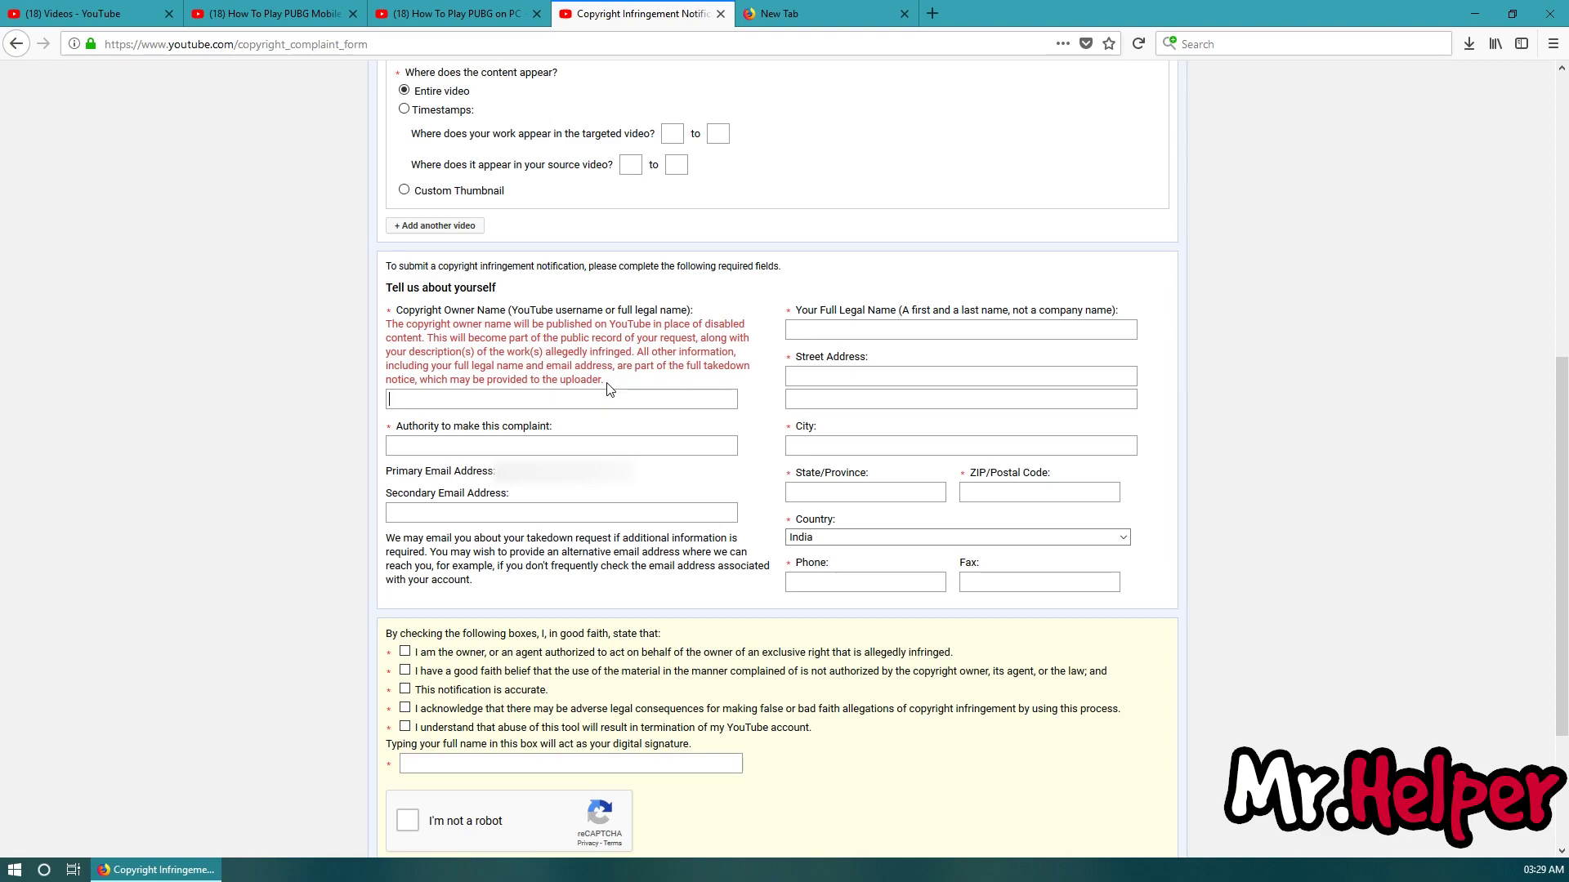
pyautogui.write('Mr.Helper')
pyautogui.click(512, 443)
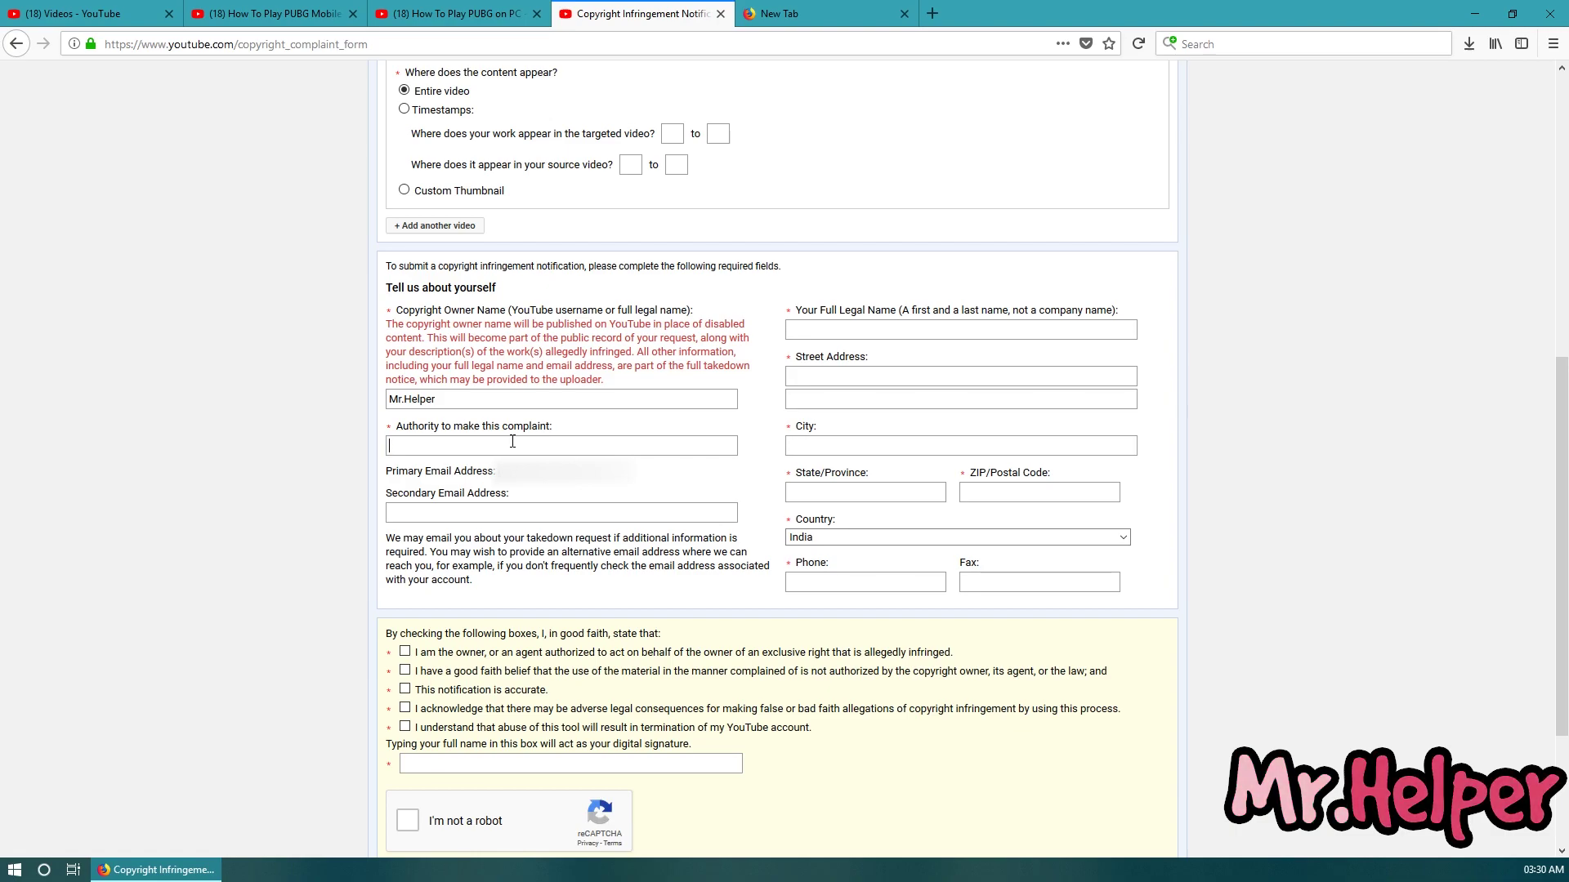
pyautogui.write('Owner')
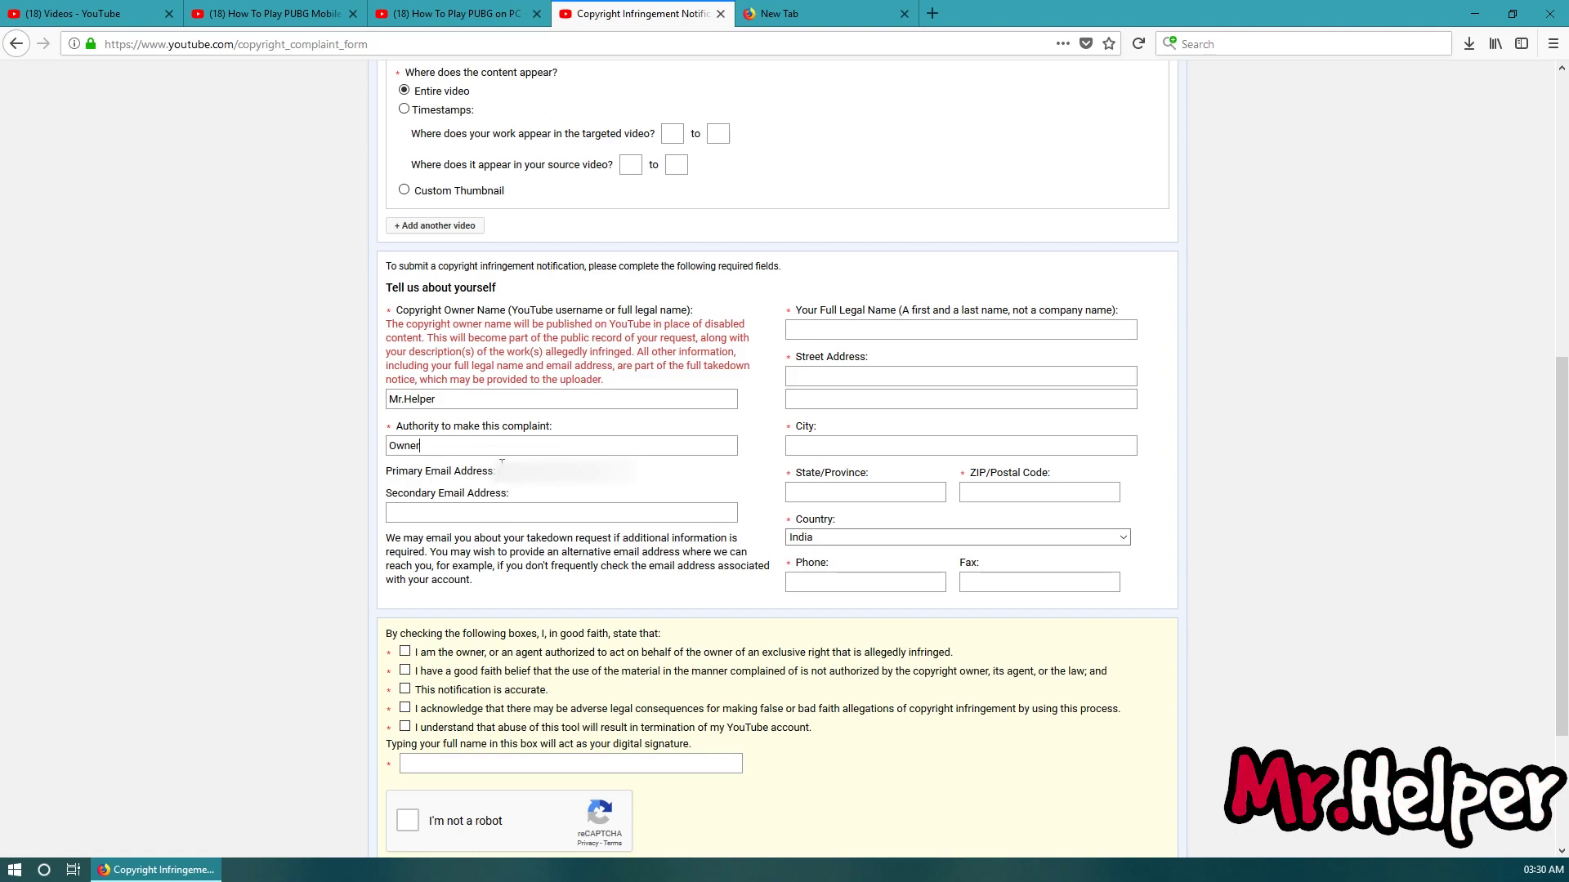
pyautogui.click(522, 508)
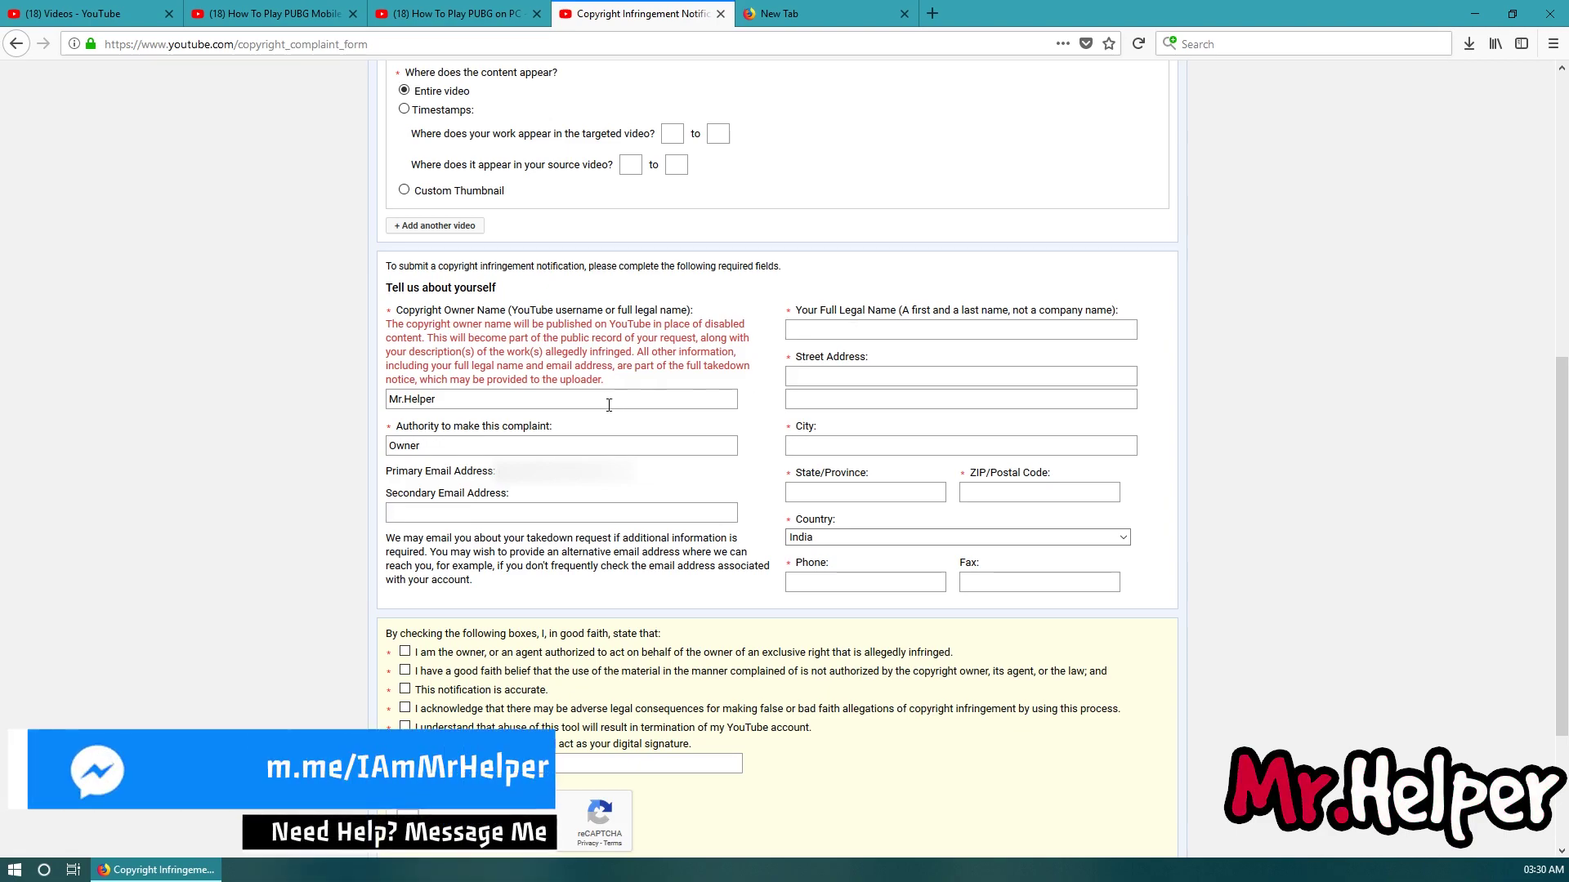
pyautogui.moveTo(602, 403); pyautogui.dragTo(378, 407)
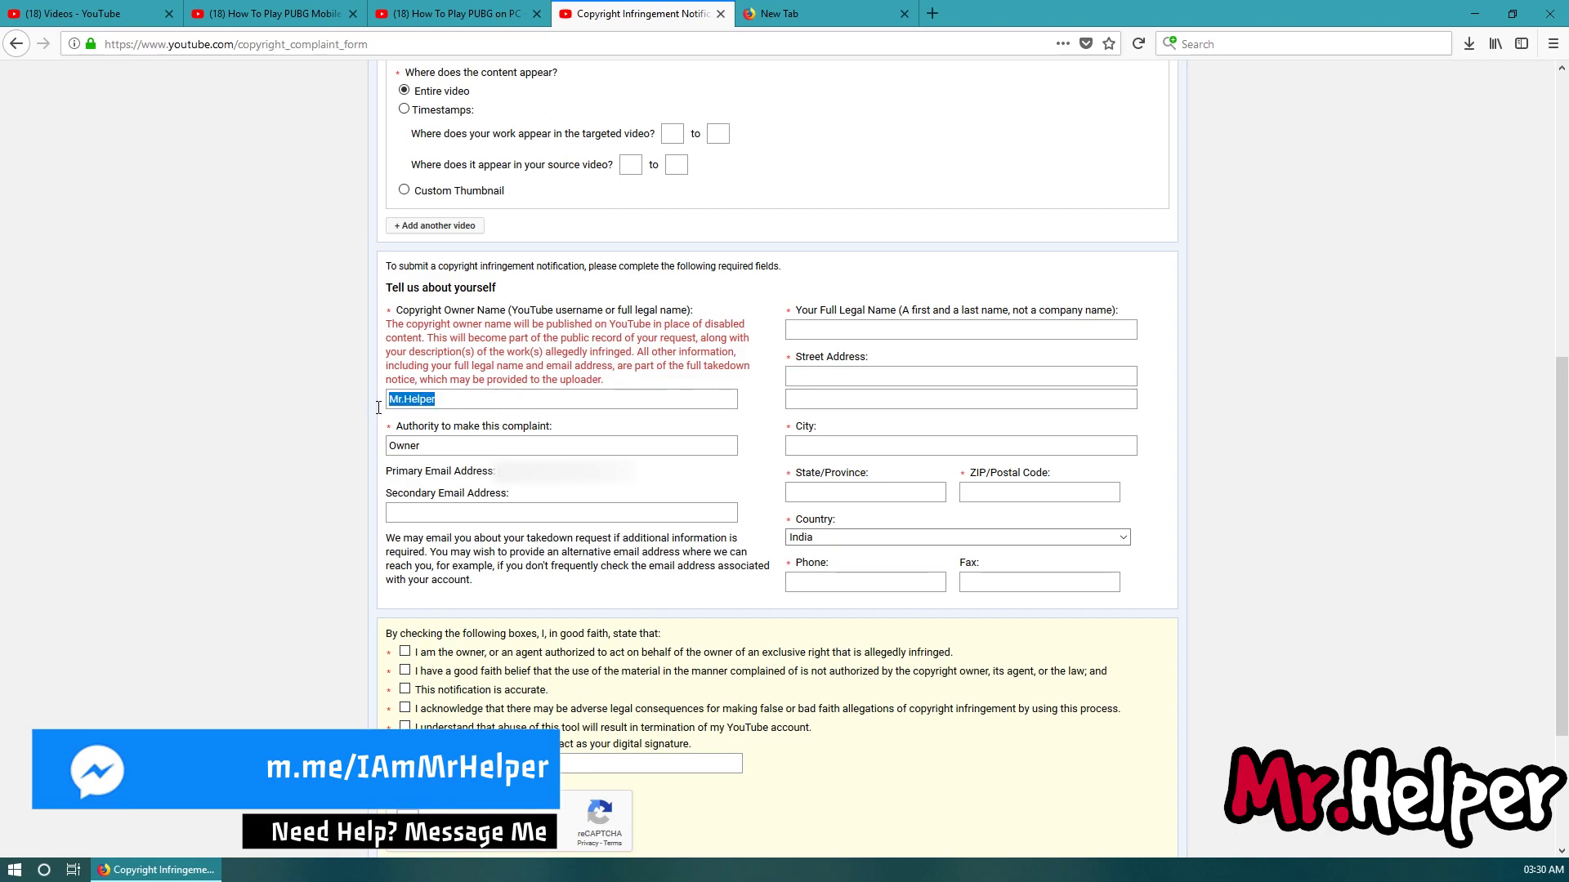
pyautogui.click(463, 393)
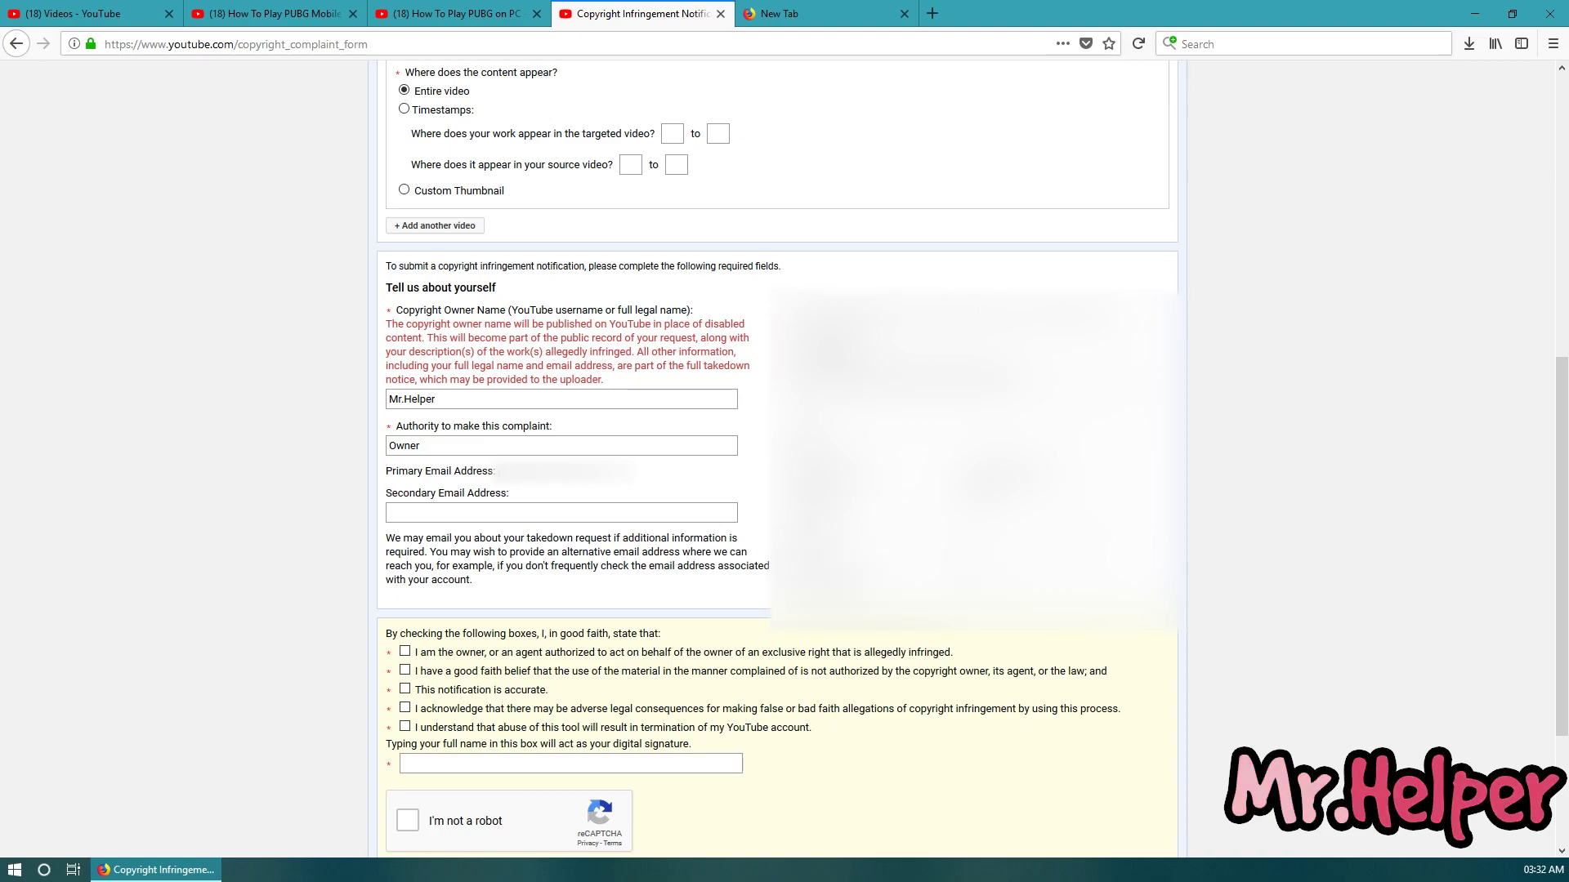
# Tick the five good-faith statements, enter the digital signature, and pass the reCAPTCHA check
pyautogui.scroll(-3, 907, 572)
pyautogui.moveTo(377, 418); pyautogui.dragTo(825, 419)
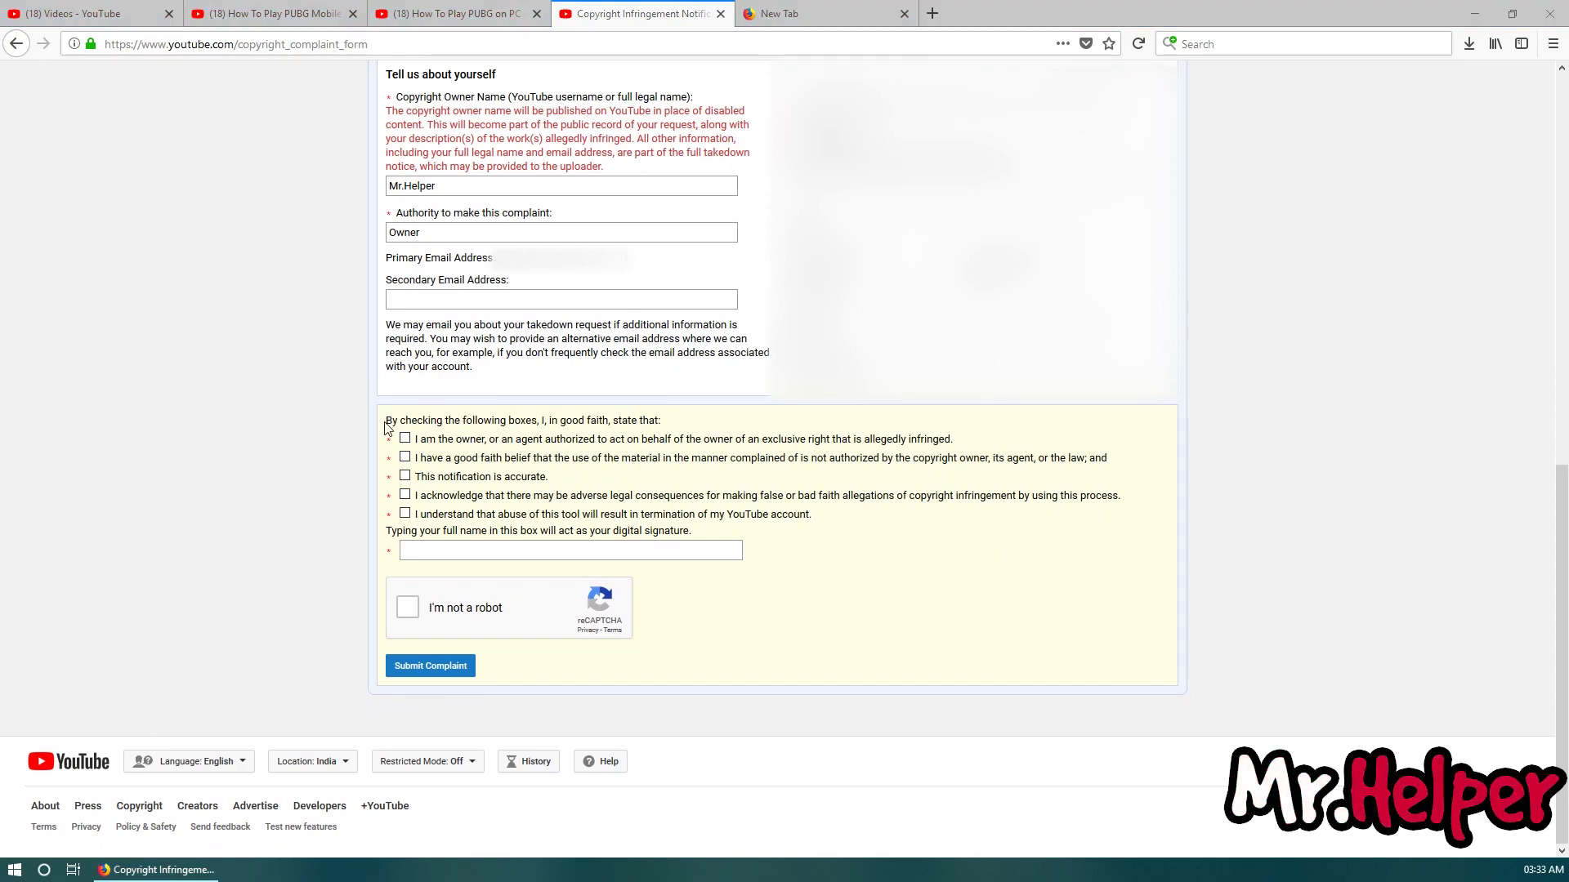
pyautogui.moveTo(386, 420); pyautogui.dragTo(980, 448)
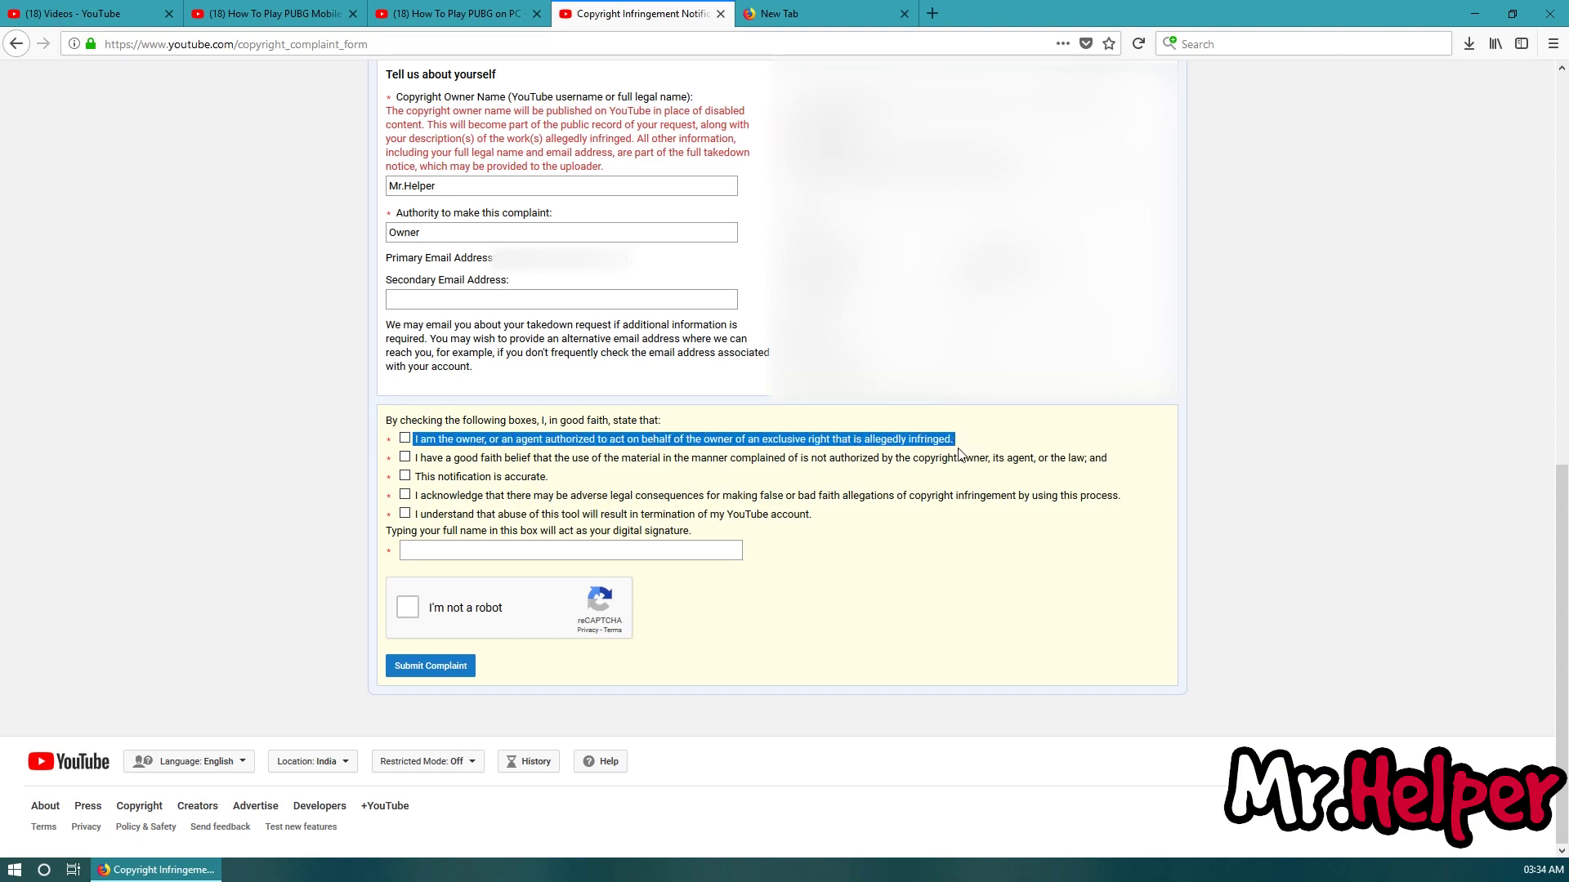
pyautogui.click(530, 482)
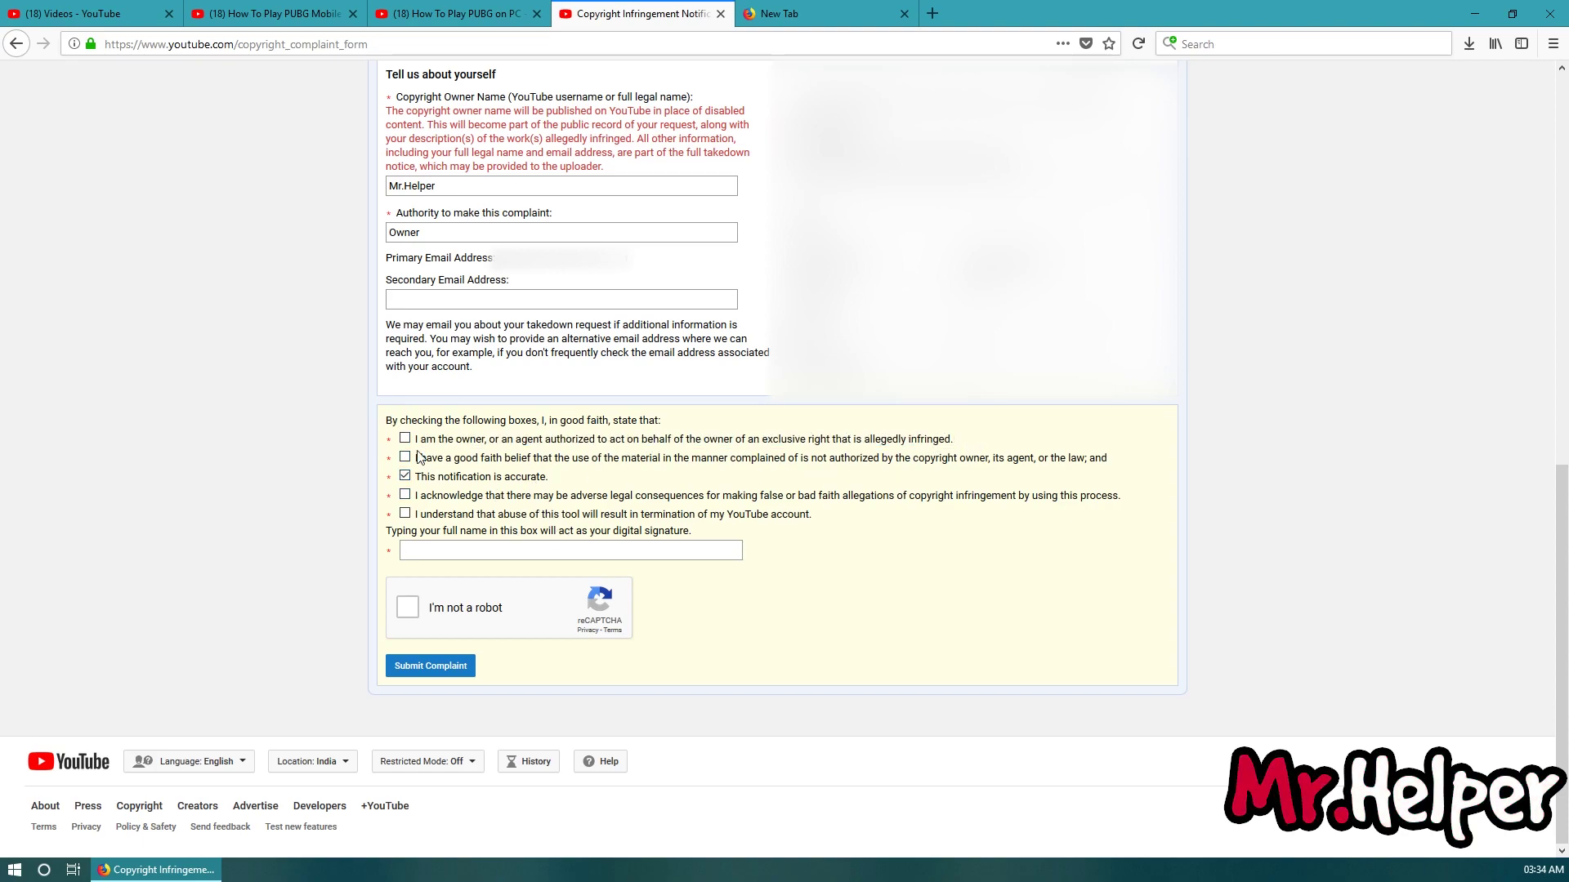
pyautogui.click(407, 440)
pyautogui.click(406, 458)
pyautogui.click(405, 496)
pyautogui.click(405, 515)
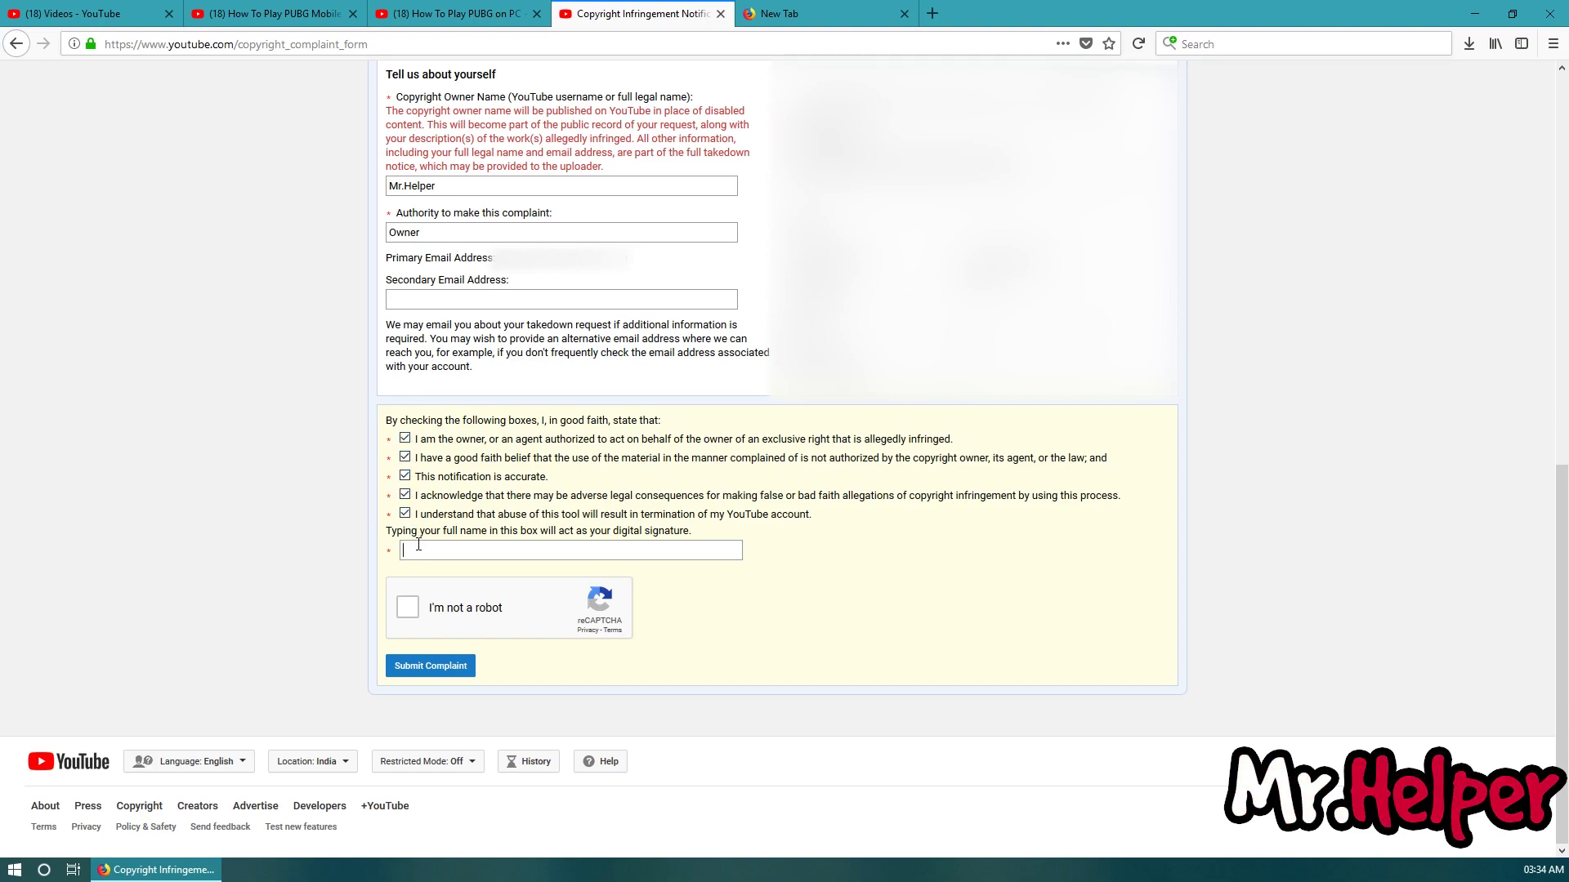
pyautogui.click(440, 554)
pyautogui.click(408, 608)
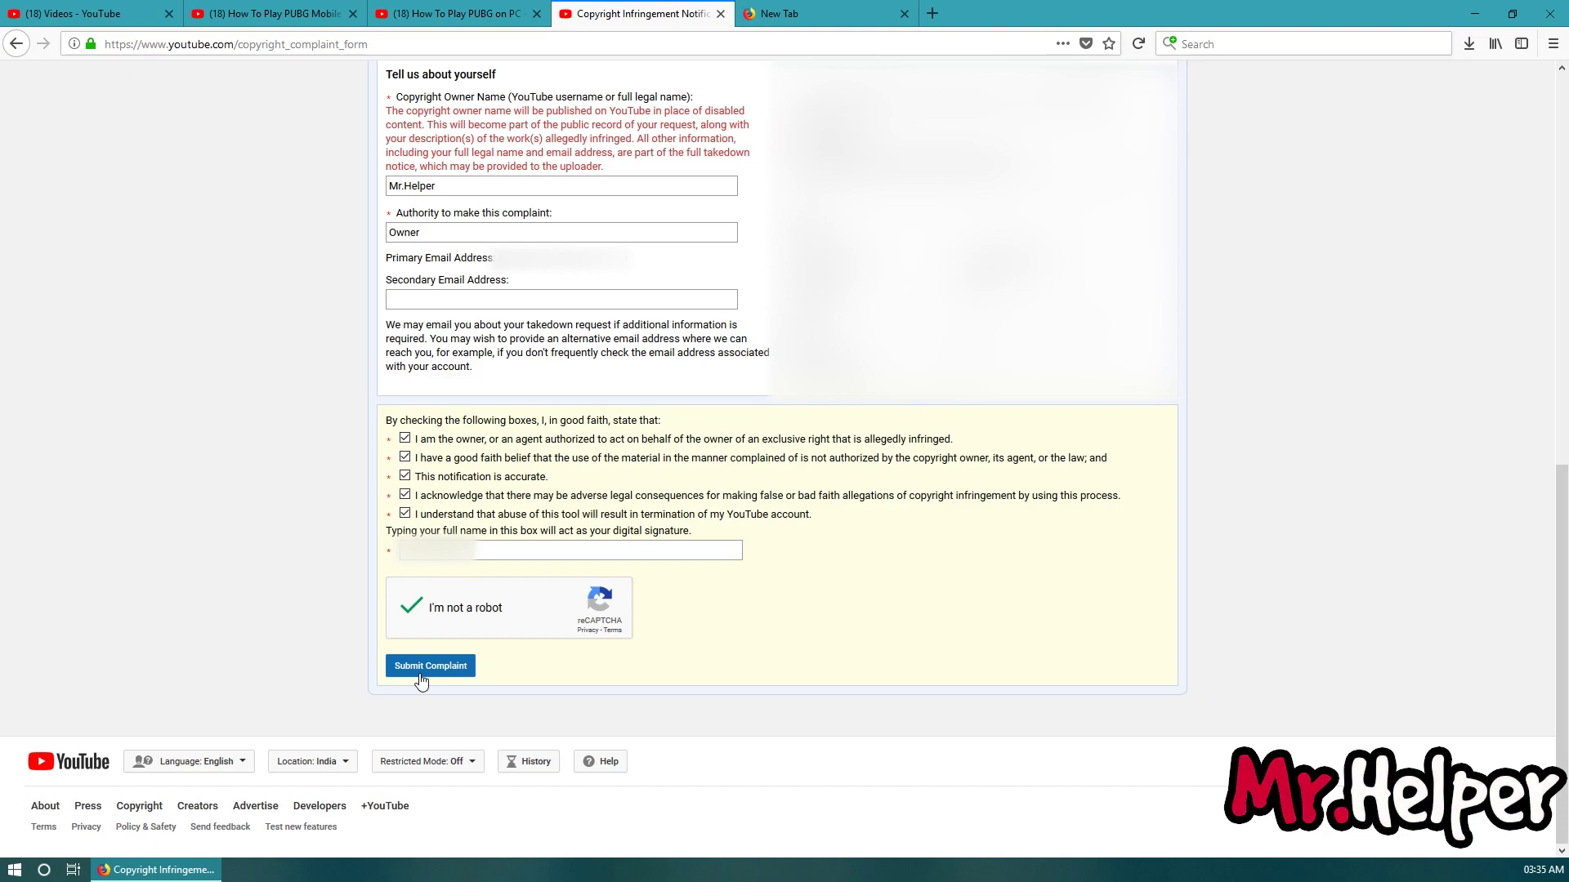
# Submit the copyright complaint and minimize the browser after the thank-you page
pyautogui.click(430, 666)
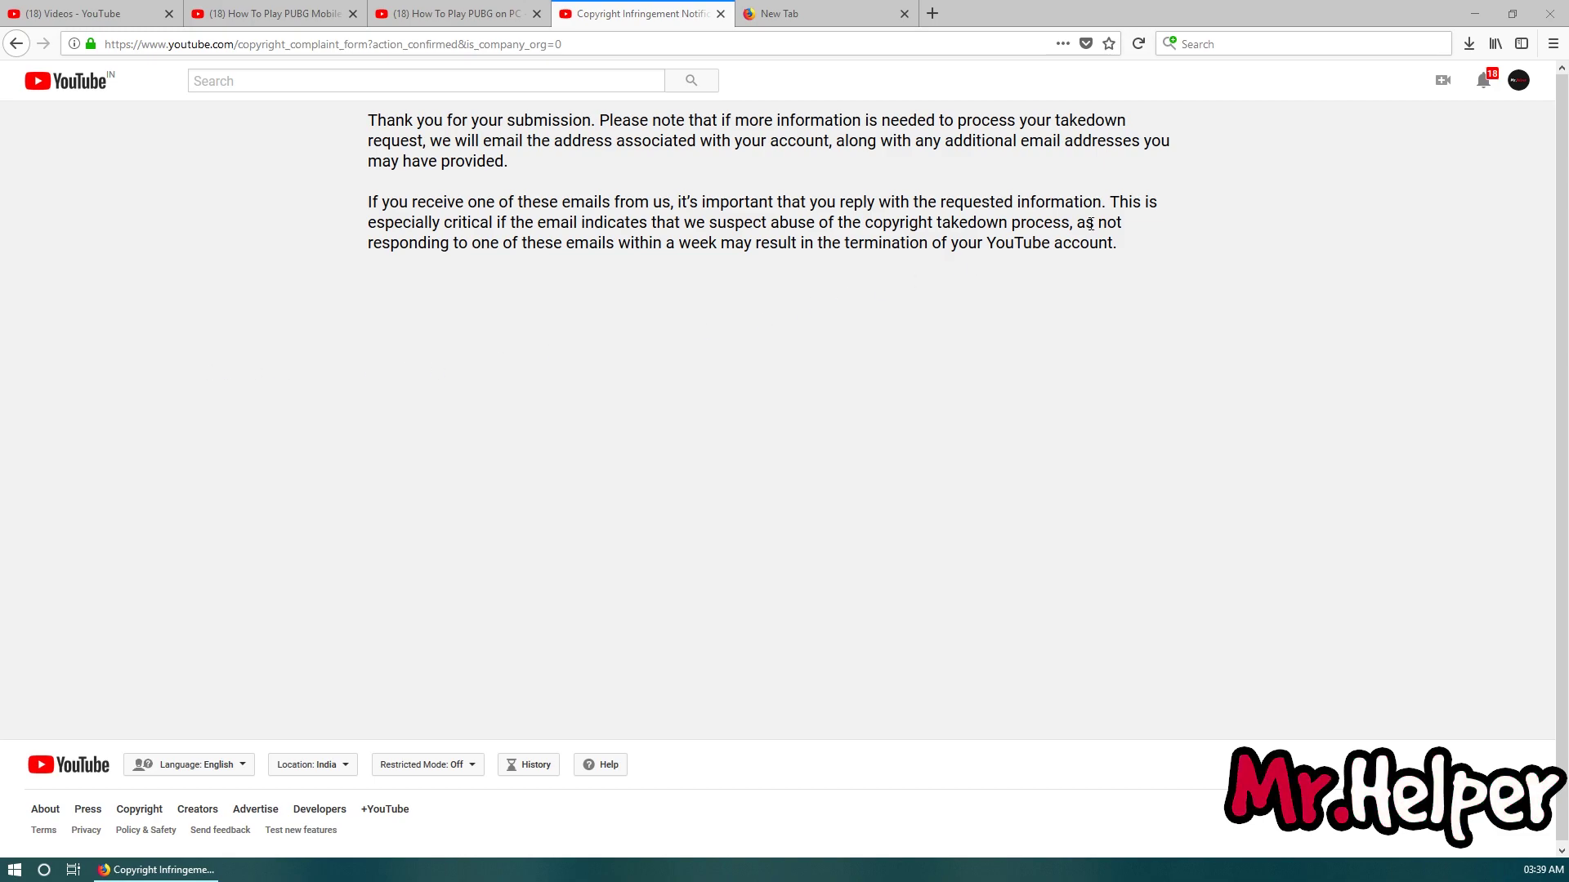
pyautogui.click(1473, 15)
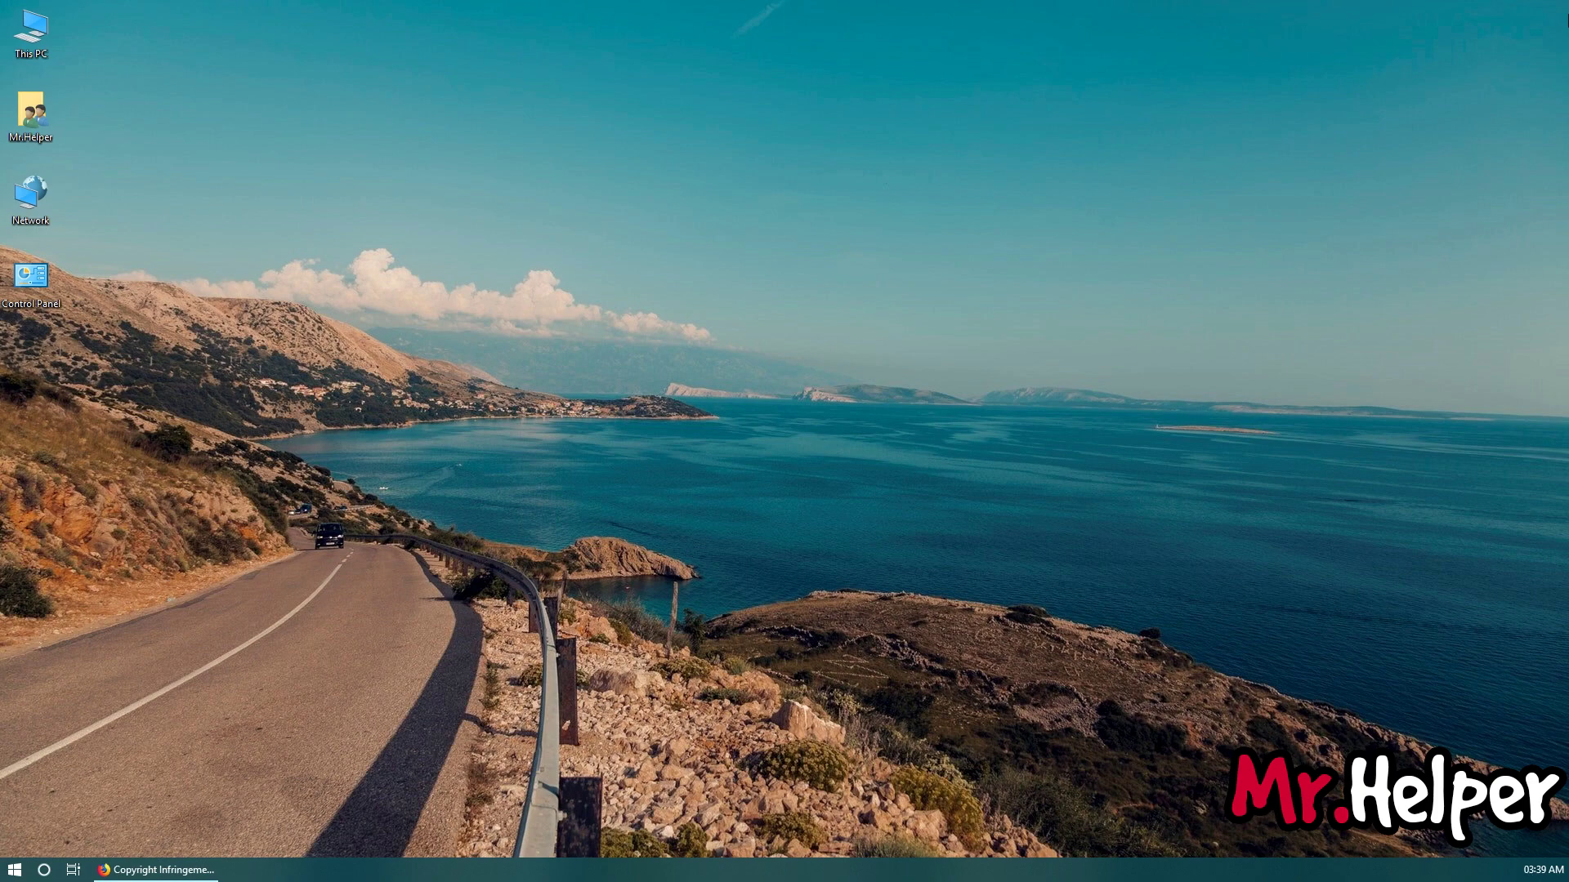